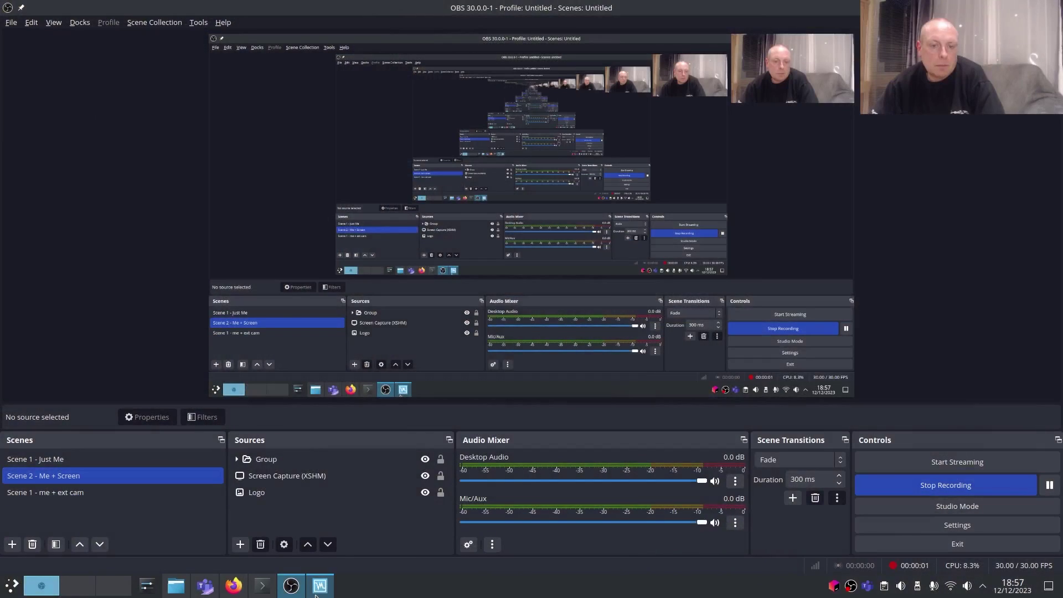
Start the test VM and boot the pfSense ISO from the Ventoy menu in normal mode.
{"action": "left_click", "coordinate": [316, 594]}
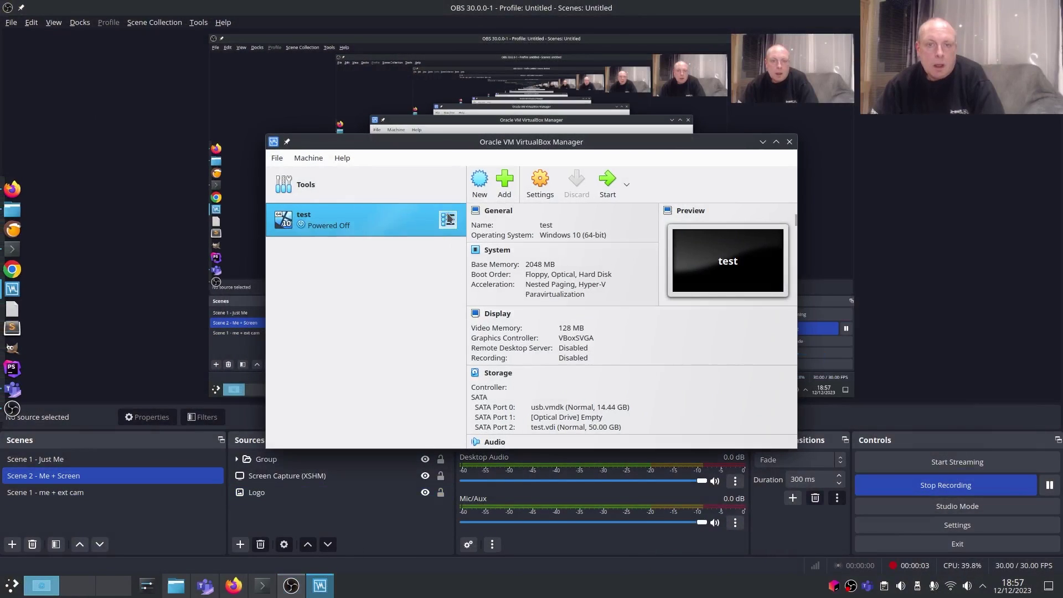
{"action": "left_click", "coordinate": [606, 191]}
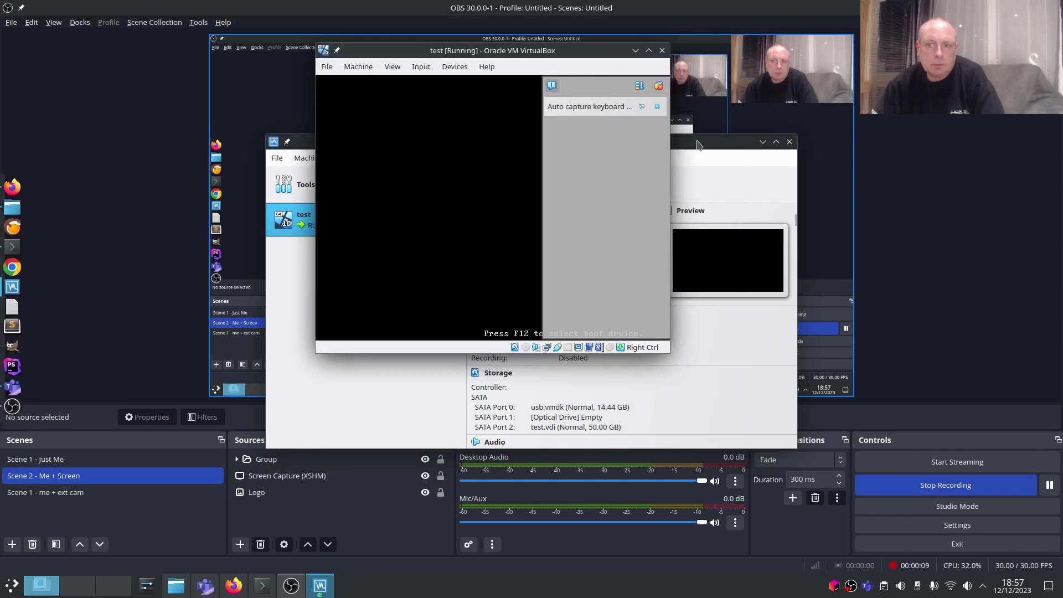
{"action": "left_click", "coordinate": [659, 109]}
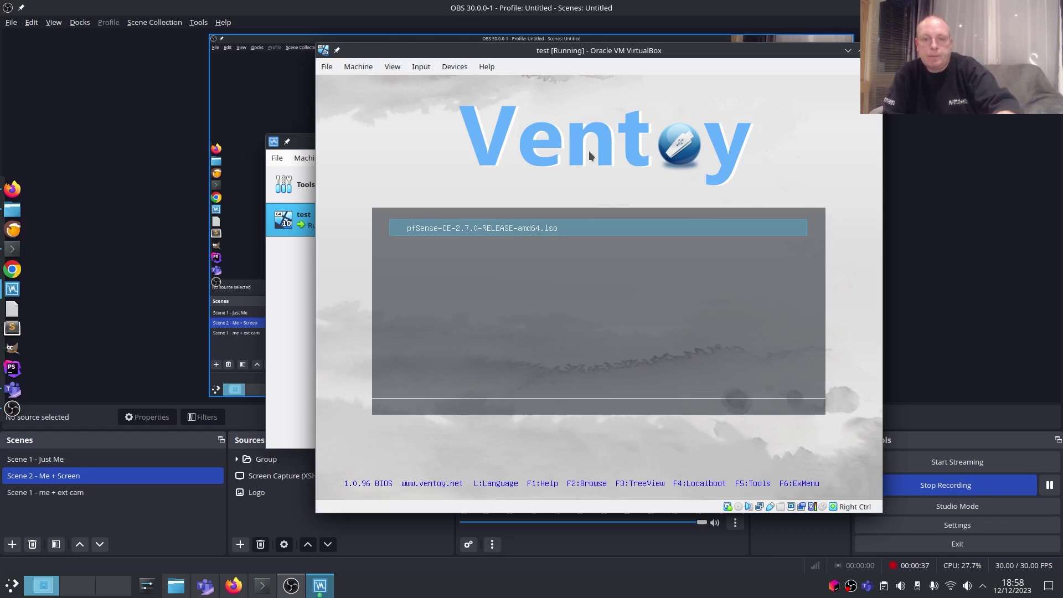
{"action": "key", "text": "Return"}
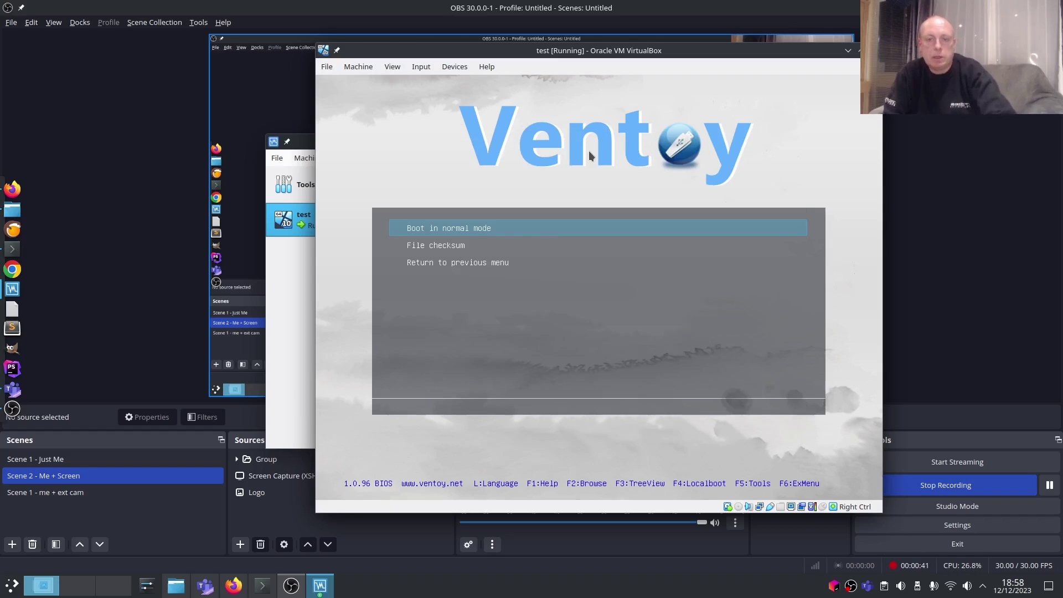
{"action": "key", "text": "Return"}
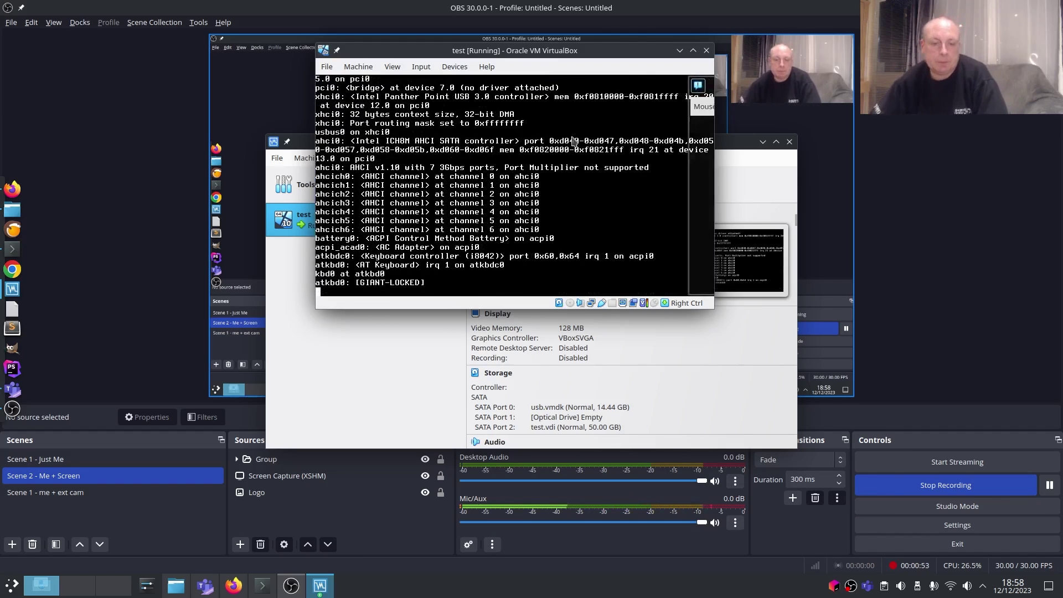
{"action": "left_click", "coordinate": [170, 462]}
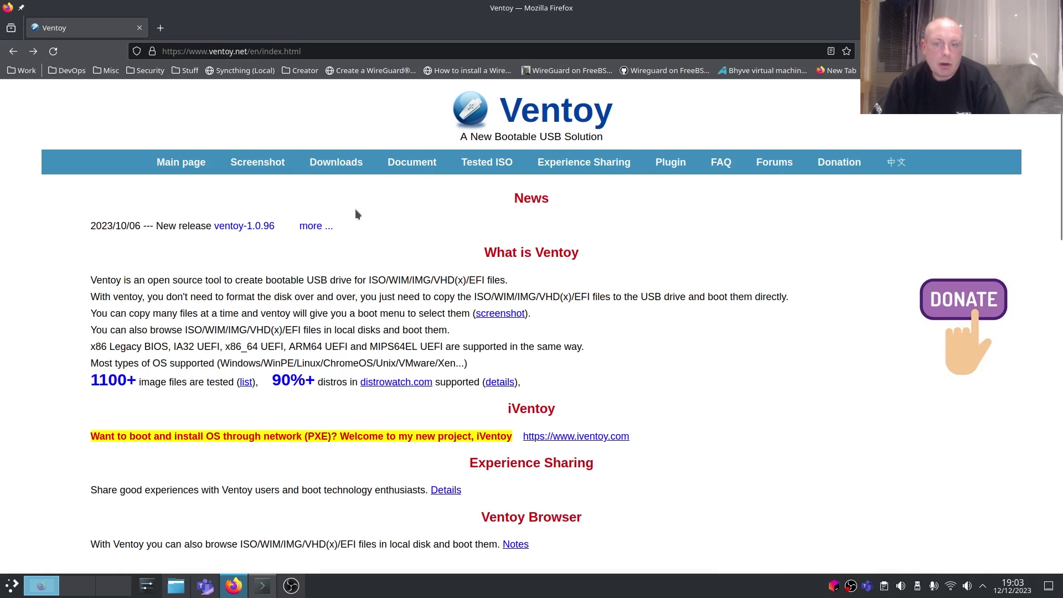
Open the ventoy-1.0.96-linux.tar.gz SourceForge page and copy its link without site tracking.
{"action": "left_click", "coordinate": [343, 165]}
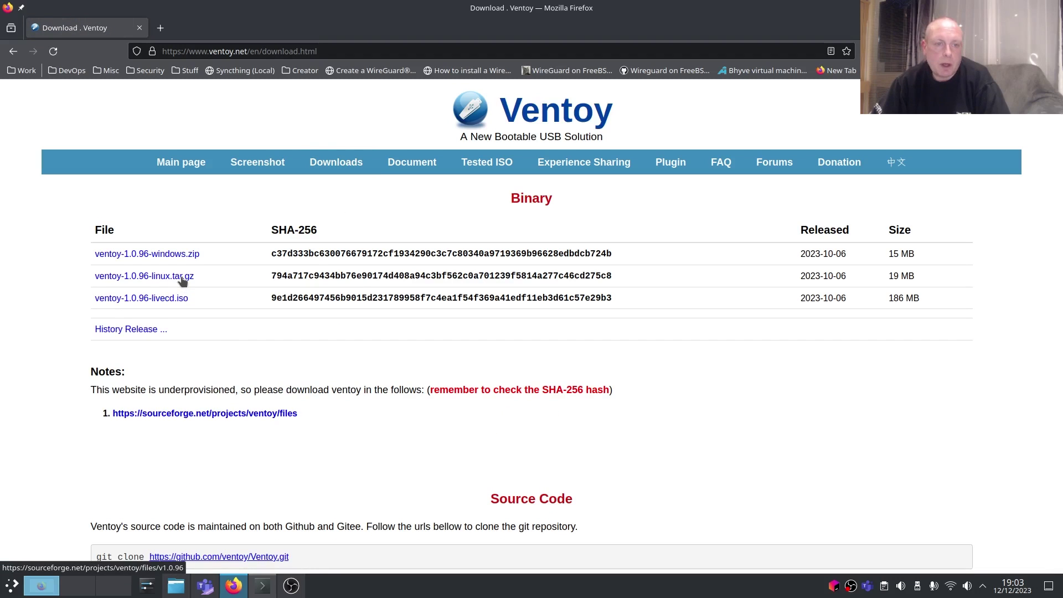
{"action": "left_click", "coordinate": [183, 280]}
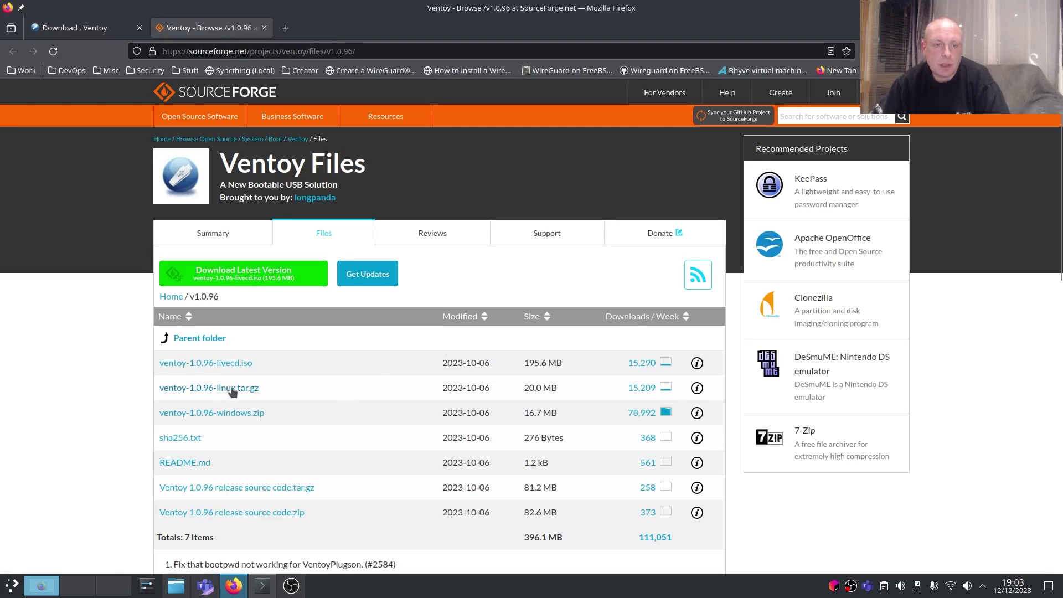
{"action": "right_click", "coordinate": [234, 389]}
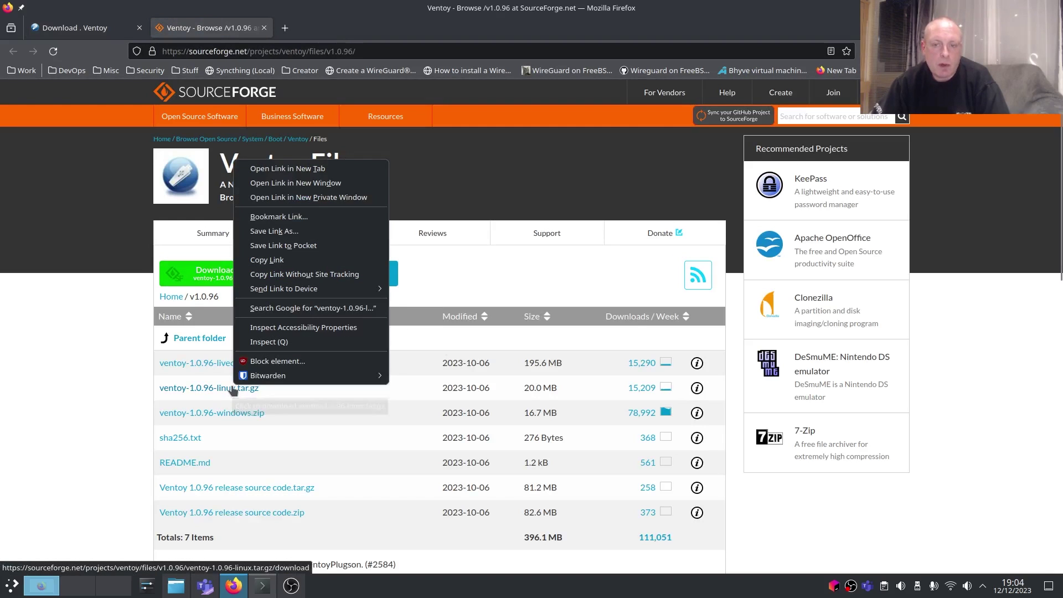
{"action": "left_click", "coordinate": [318, 275]}
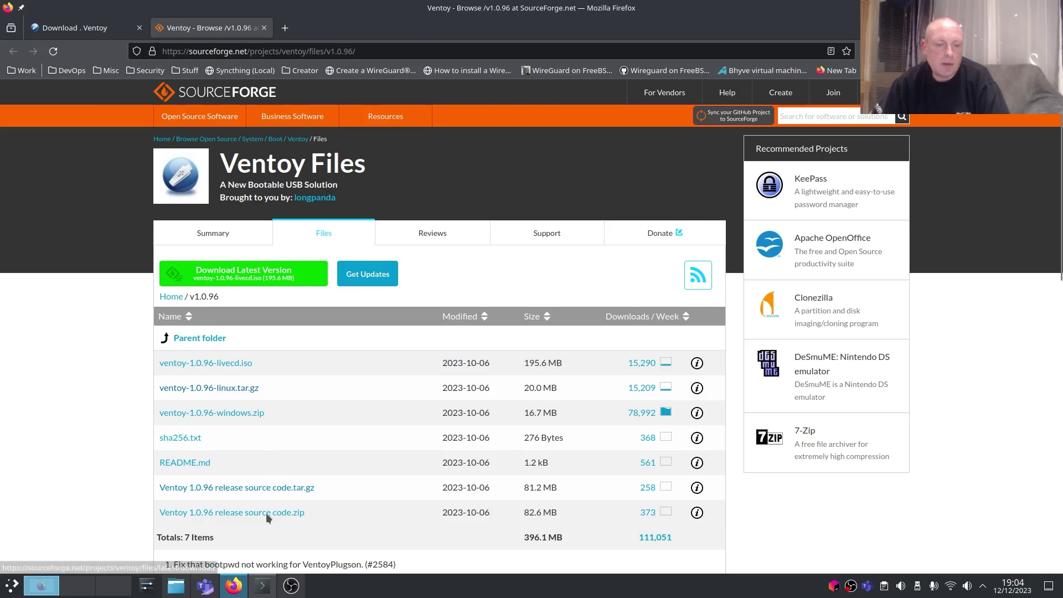
Download the Ventoy 1.0.96 Linux package with wget and the copied link.
{"action": "left_click", "coordinate": [264, 590]}
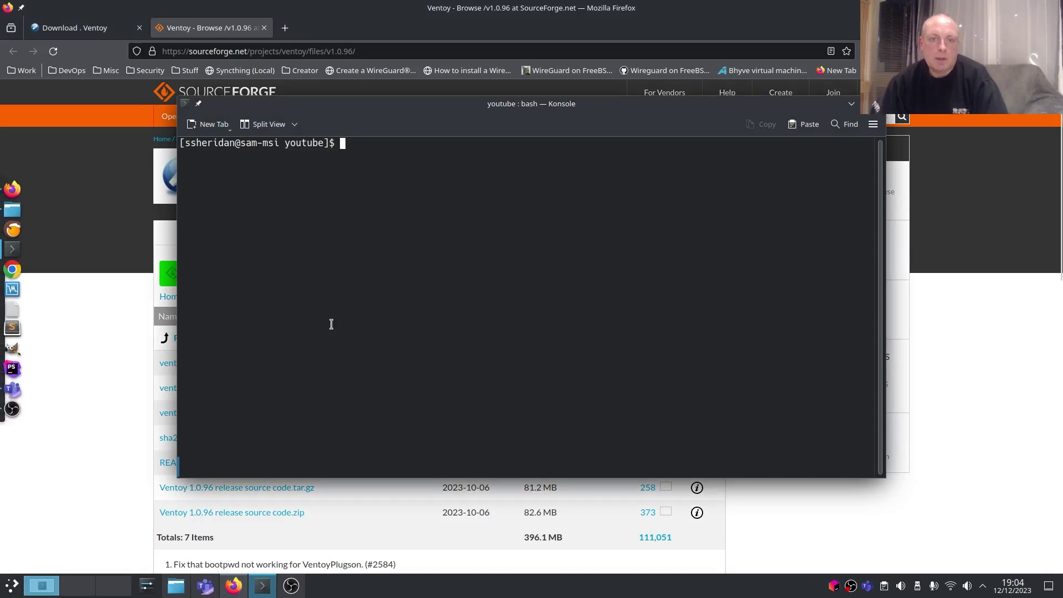
{"action": "type", "text": "wget"}
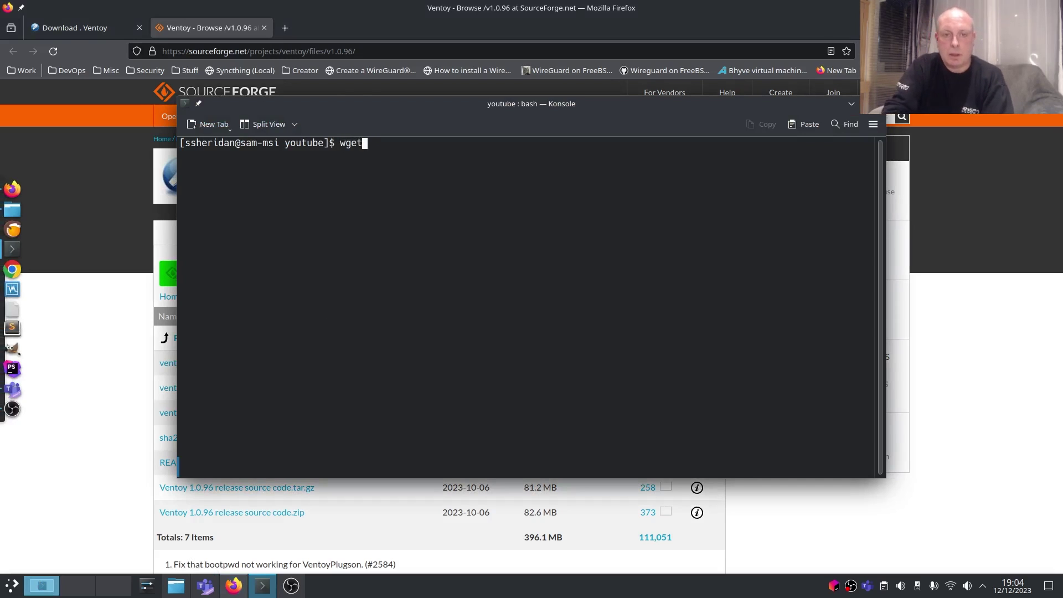
{"action": "key", "text": "ctrl+shift+v"}
{"action": "key", "text": "Return"}
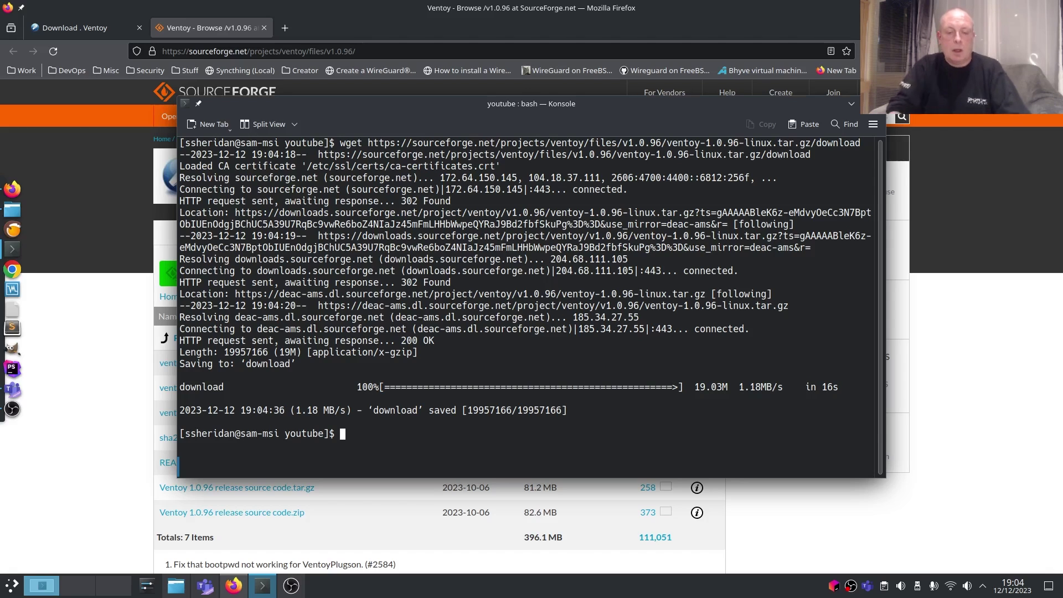
Extract the downloaded archive with tar -zxvf download.
{"action": "type", "text": "tar -xvf down"}
{"action": "key", "text": "BackSpace"}
{"action": "key", "text": "BackSpace"}
{"action": "key", "text": "BackSpace"}
{"action": "key", "text": "BackSpace"}
{"action": "key", "text": "BackSpace"}
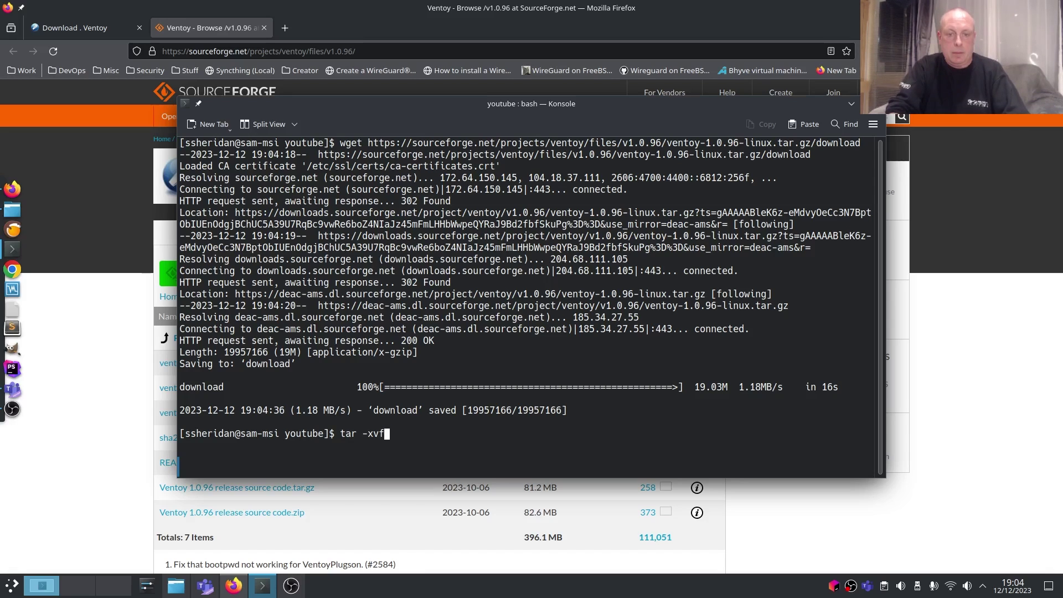
{"action": "key", "text": "BackSpace"}
{"action": "key", "text": "BackSpace"}
{"action": "key", "text": "BackSpace"}
{"action": "key", "text": "BackSpace"}
{"action": "key", "text": "BackSpace"}
{"action": "key", "text": "BackSpace"}
{"action": "key", "text": "BackSpace"}
{"action": "type", "text": "ls"}
{"action": "key", "text": "Return"}
{"action": "type", "text": "tar -zxvf download"}
{"action": "key", "text": "Return"}
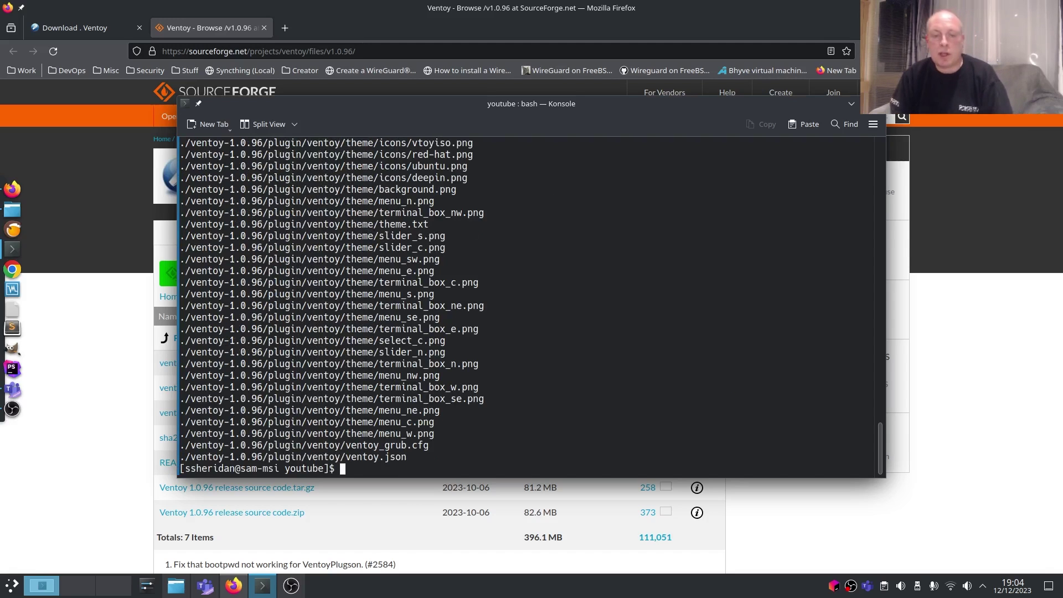
Enter the ventoy-1.0.96 folder, clear the screen and list its files.
{"action": "type", "text": "cd ventoy-1.0.96/"}
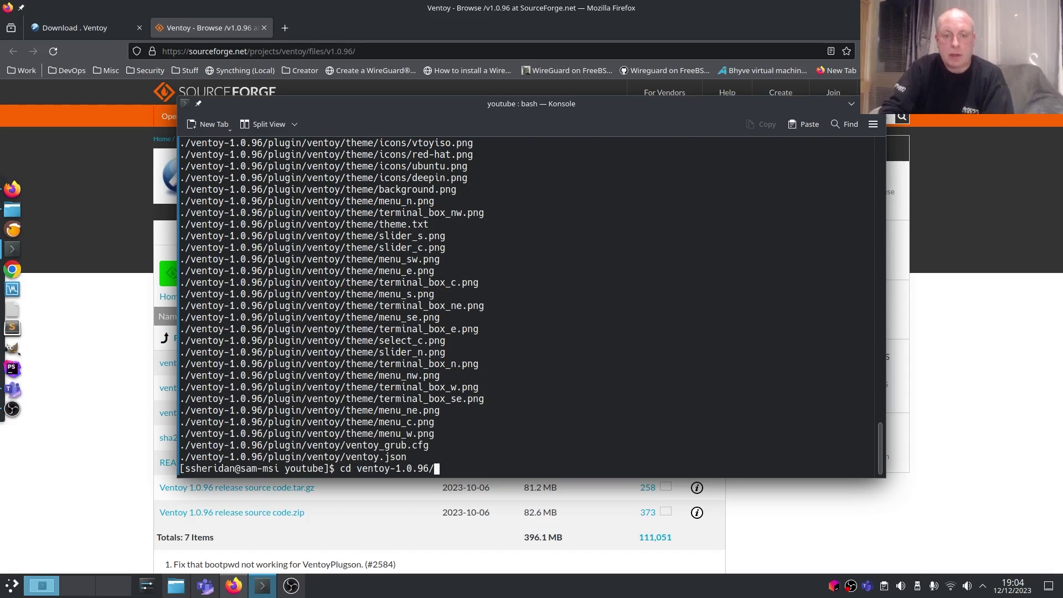
{"action": "key", "text": "Return"}
{"action": "key", "text": "ctrl+l"}
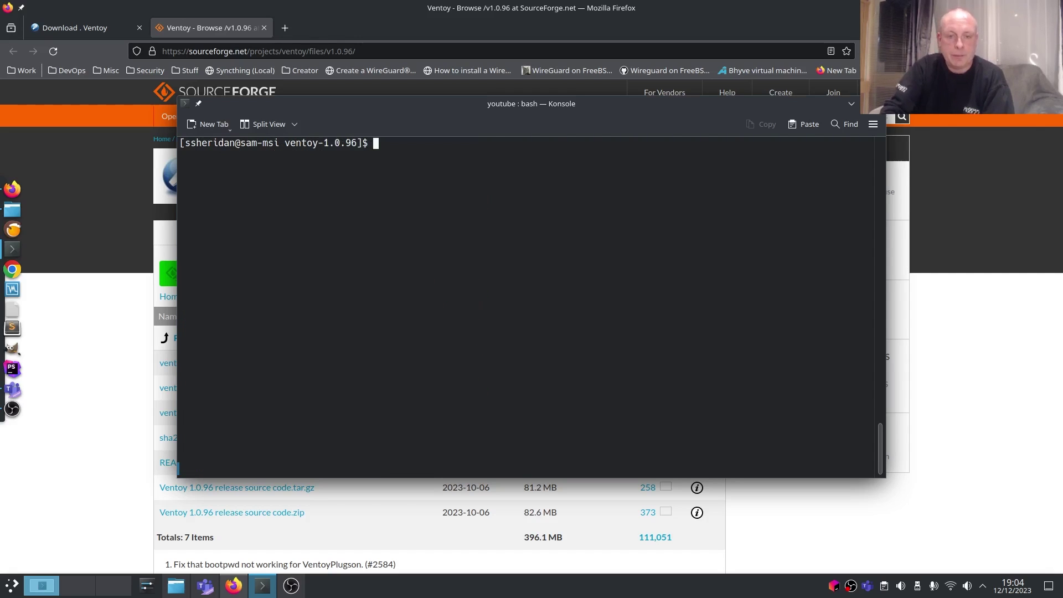
{"action": "type", "text": "ls"}
{"action": "key", "text": "Return"}
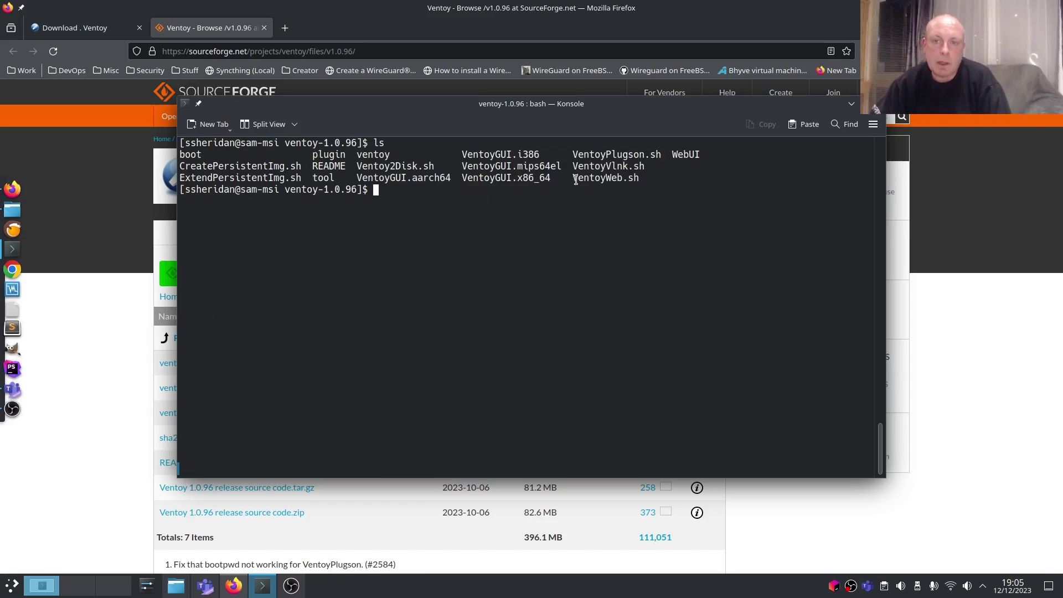
Try running VentoyWeb.sh with sudo, then make it readable and executable with chmod a+rx.
{"action": "left_click_drag", "start_coordinate": [571, 177], "coordinate": [636, 176]}
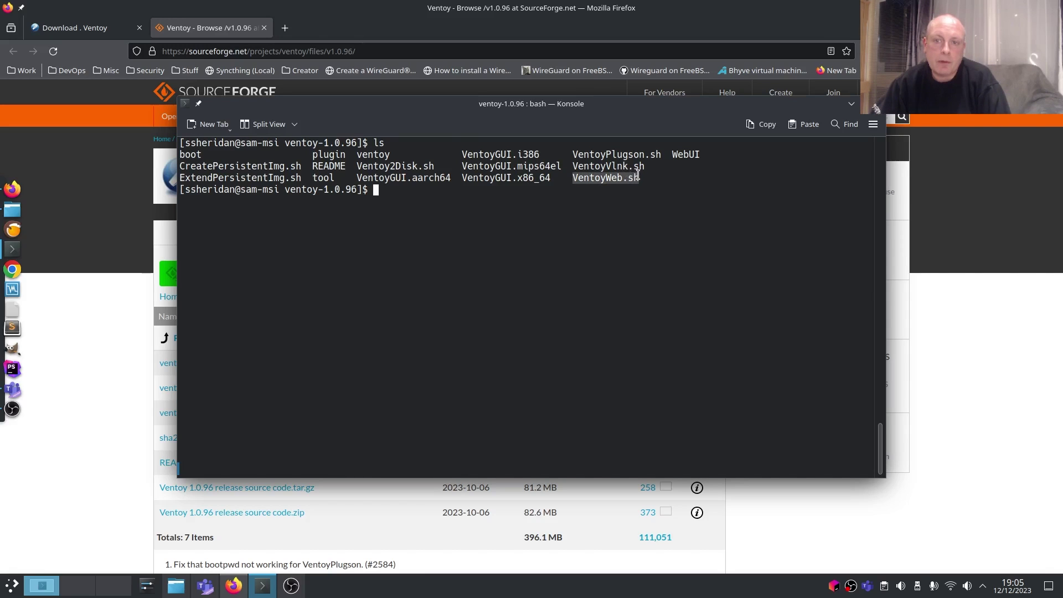
{"action": "triple_click", "coordinate": [638, 176]}
{"action": "left_click", "coordinate": [553, 186]}
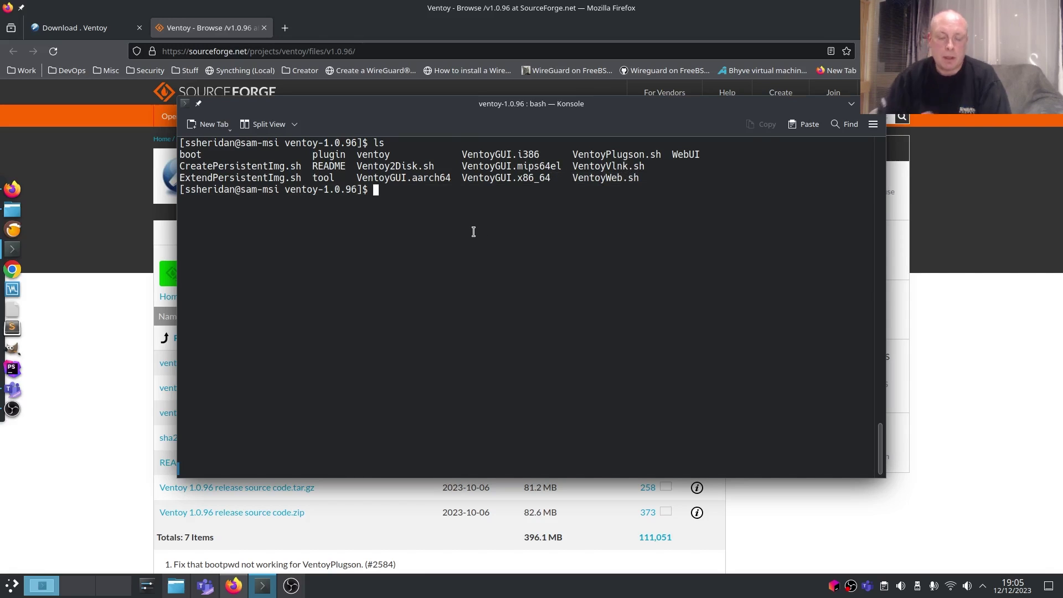
{"action": "type", "text": "sudo "}
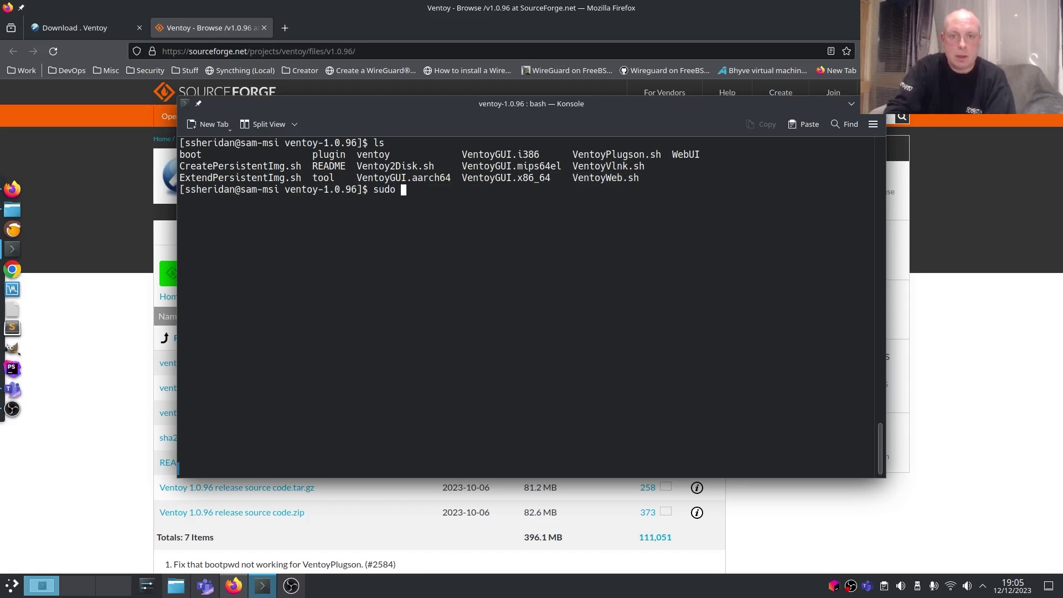
{"action": "type", "text": "Ve"}
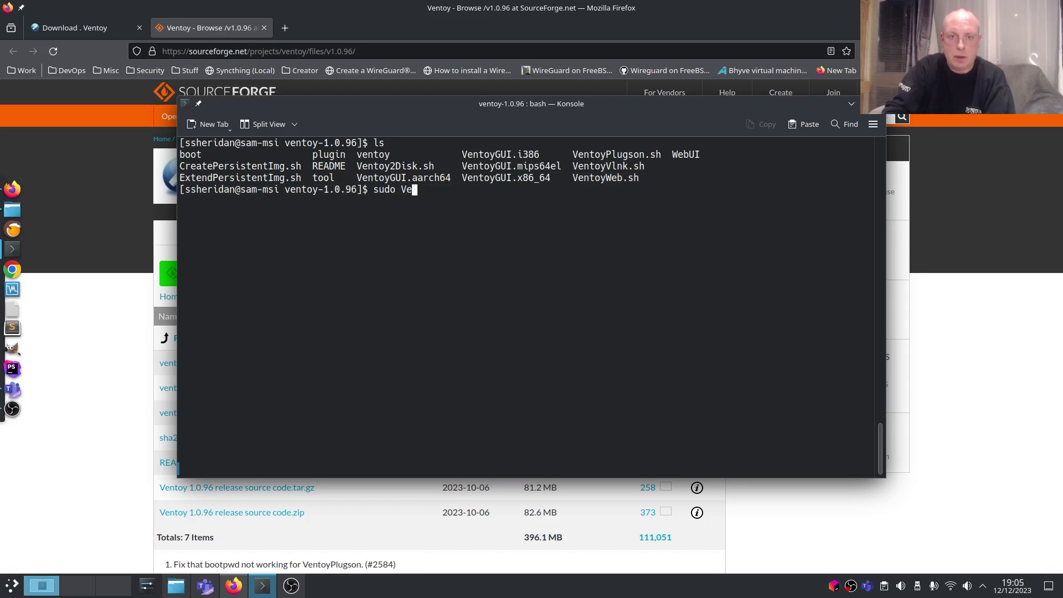
{"action": "type", "text": "ntoyWeb.sh"}
{"action": "key", "text": "Return"}
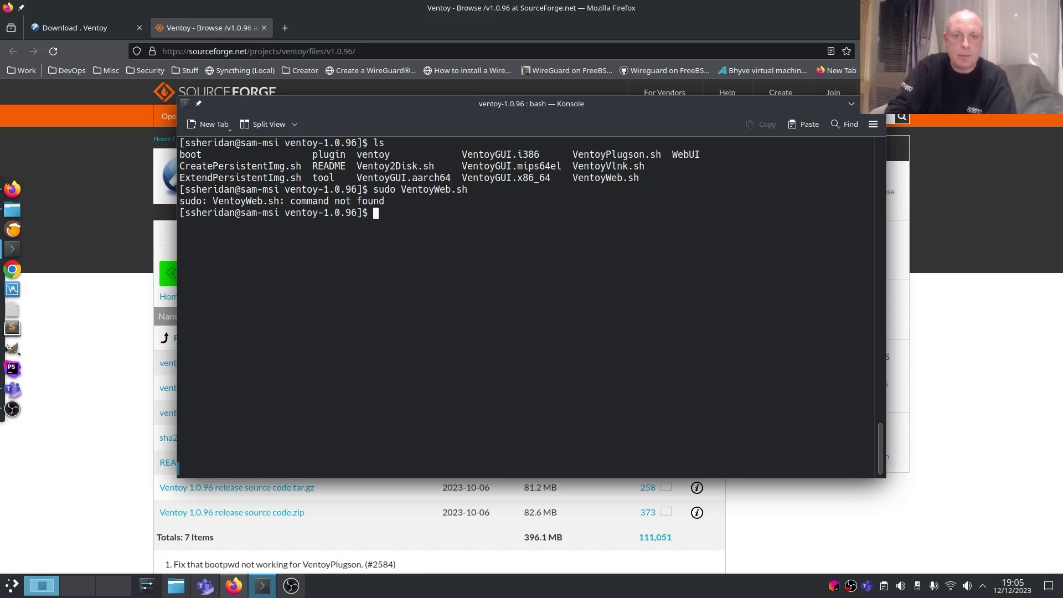
{"action": "type", "text": "chmod"}
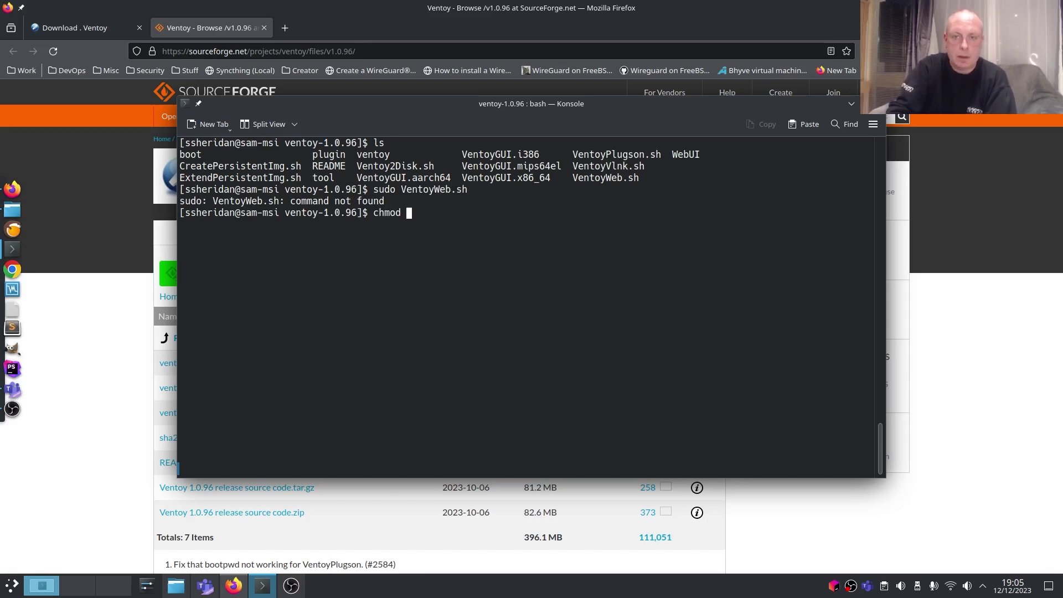
{"action": "type", "text": " a+rx Ventoy"}
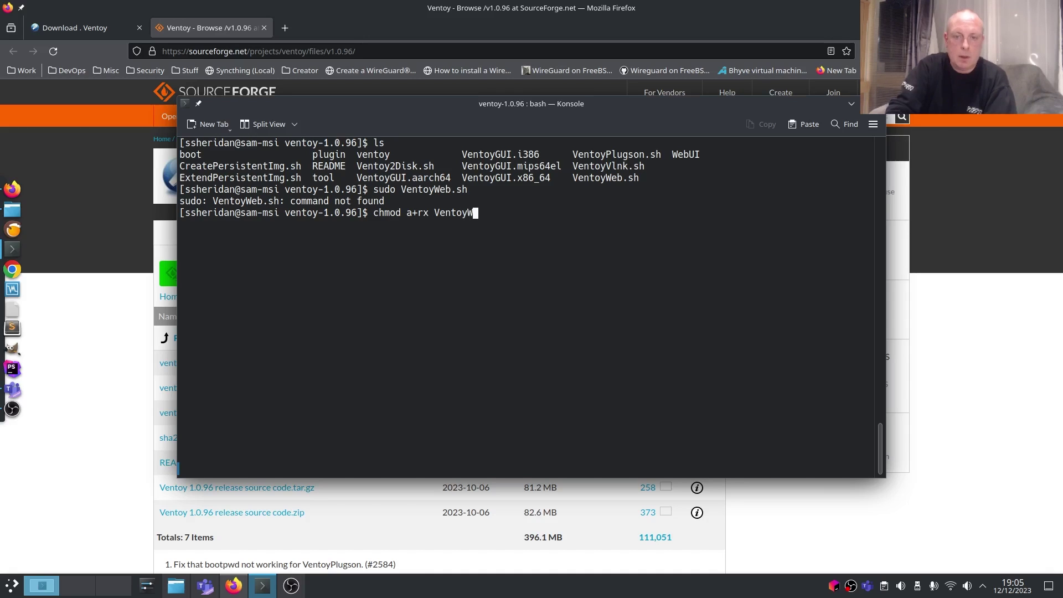
{"action": "type", "text": "W"}
{"action": "key", "text": "Tab"}
{"action": "key", "text": "Return"}
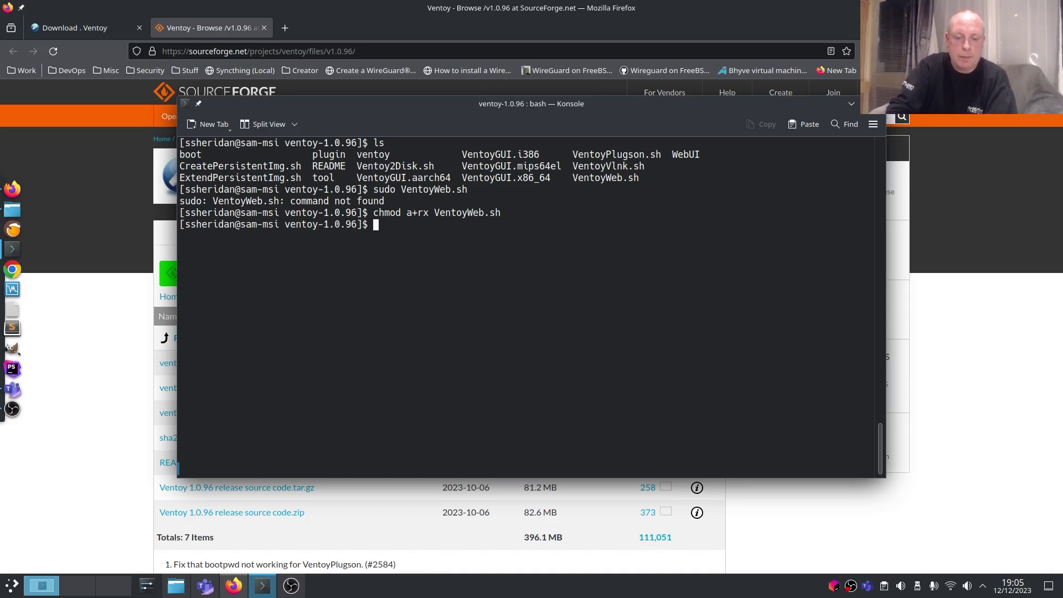
{"action": "type", "text": "sudo ventoy"}
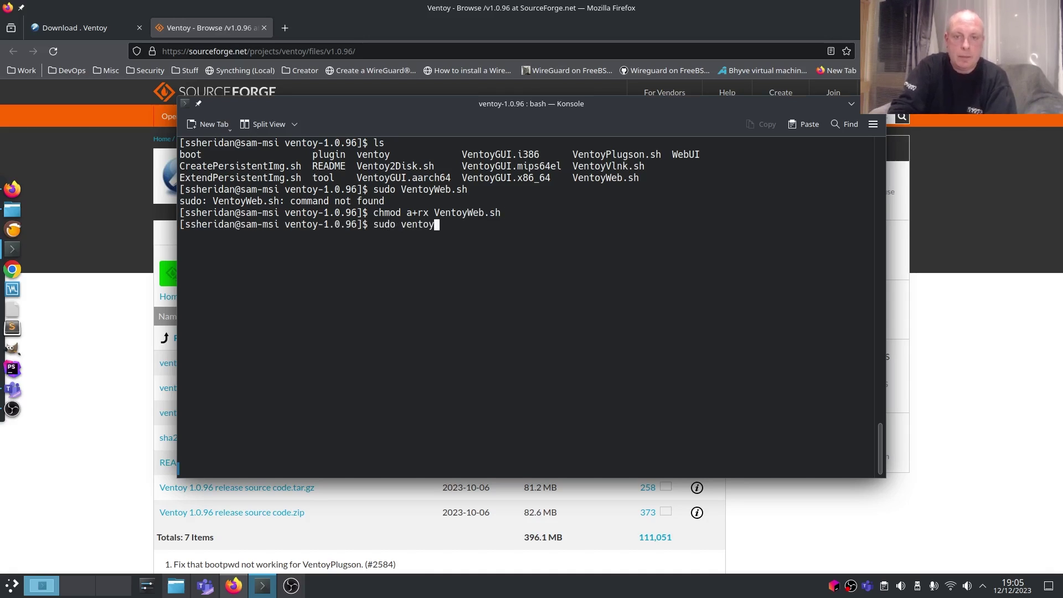
{"action": "key", "text": "BackSpace"}
{"action": "key", "text": "BackSpace"}
{"action": "key", "text": "BackSpace"}
{"action": "key", "text": "BackSpace"}
{"action": "key", "text": "BackSpace"}
{"action": "type", "text": "Ve"}
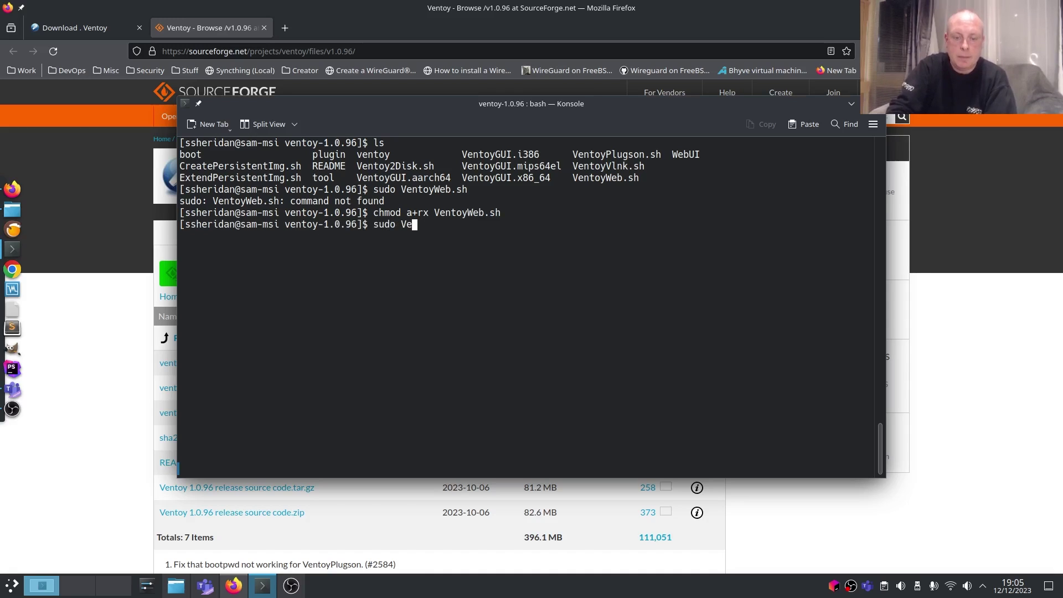
{"action": "type", "text": "boyW"}
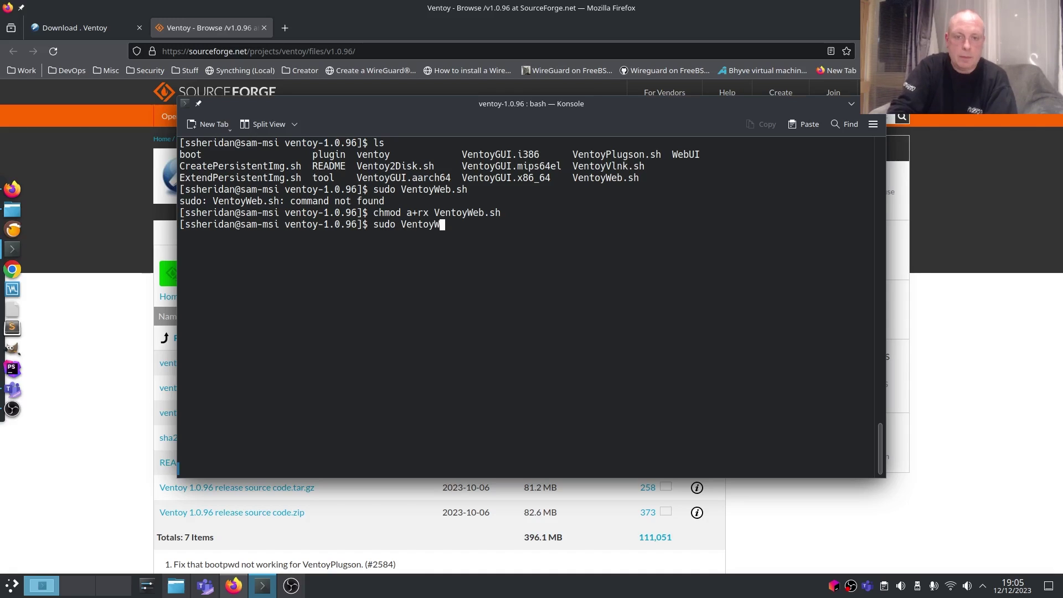
{"action": "type", "text": "eb.sh"}
{"action": "key", "text": "Return"}
{"action": "type", "text": "ls"}
{"action": "key", "text": "Return"}
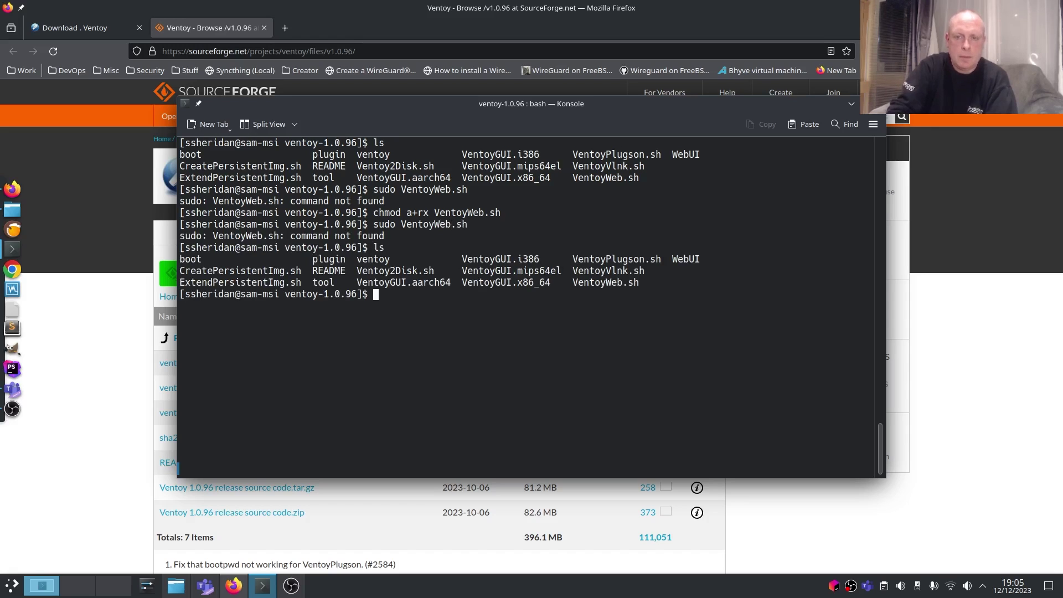
{"action": "type", "text": "sudo ./VentoyW"}
{"action": "key", "text": "Tab"}
{"action": "key", "text": "Return"}
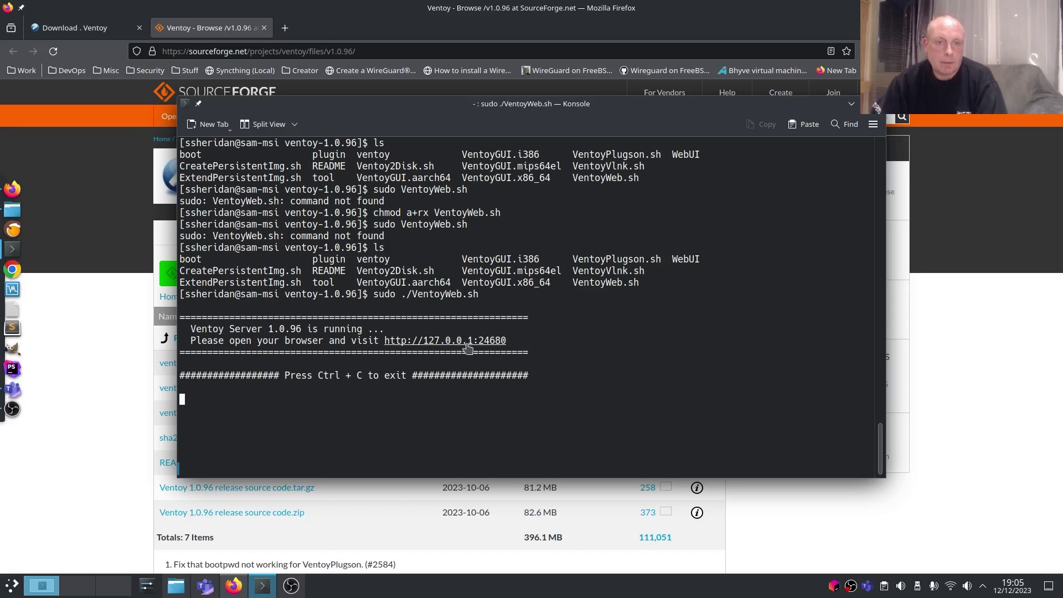
{"action": "left_click", "coordinate": [468, 344]}
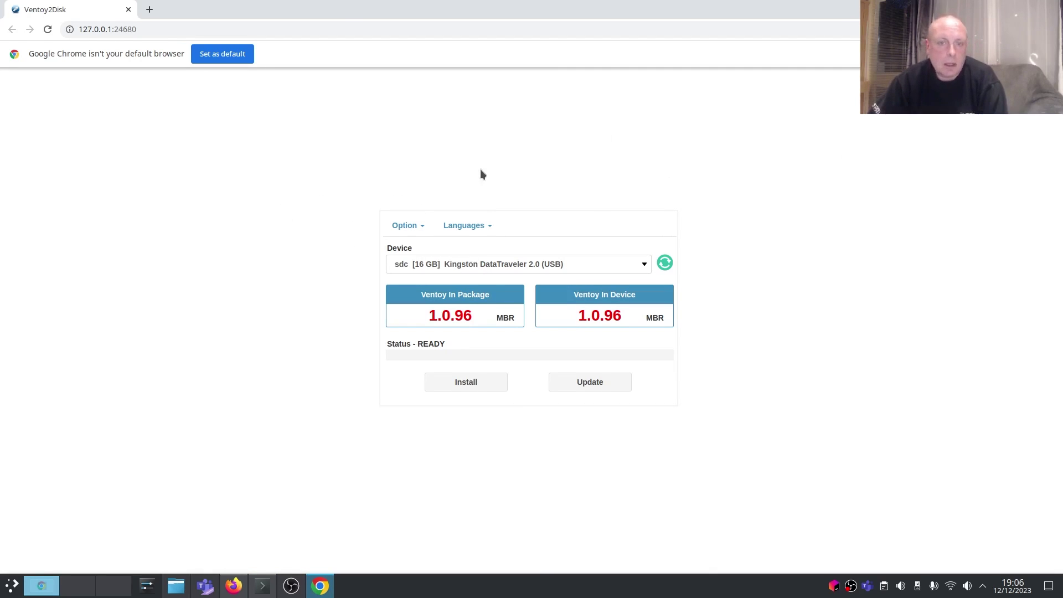
{"action": "left_click", "coordinate": [520, 264]}
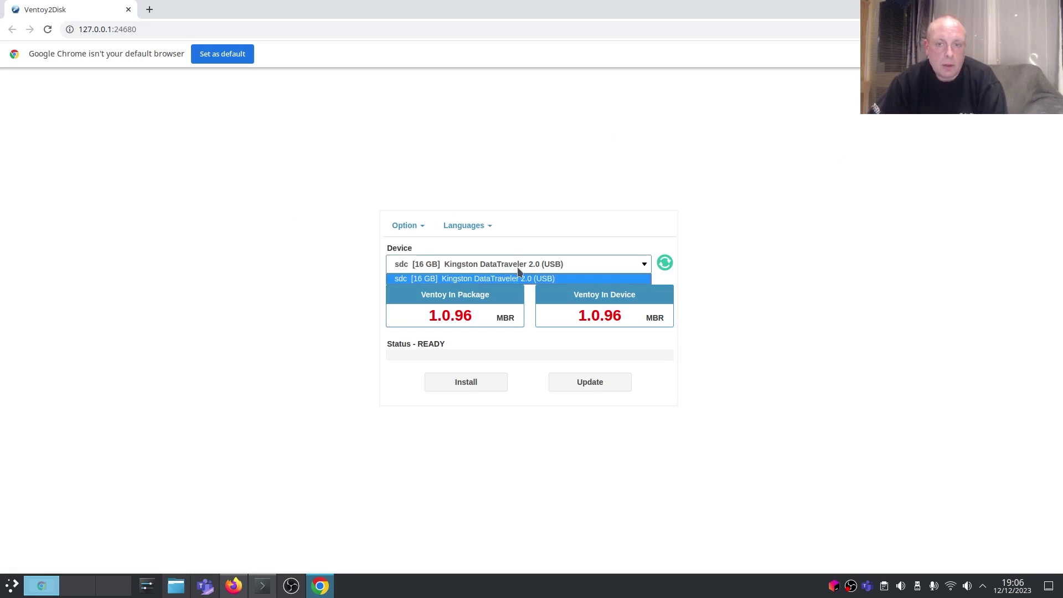
{"action": "left_click", "coordinate": [515, 279]}
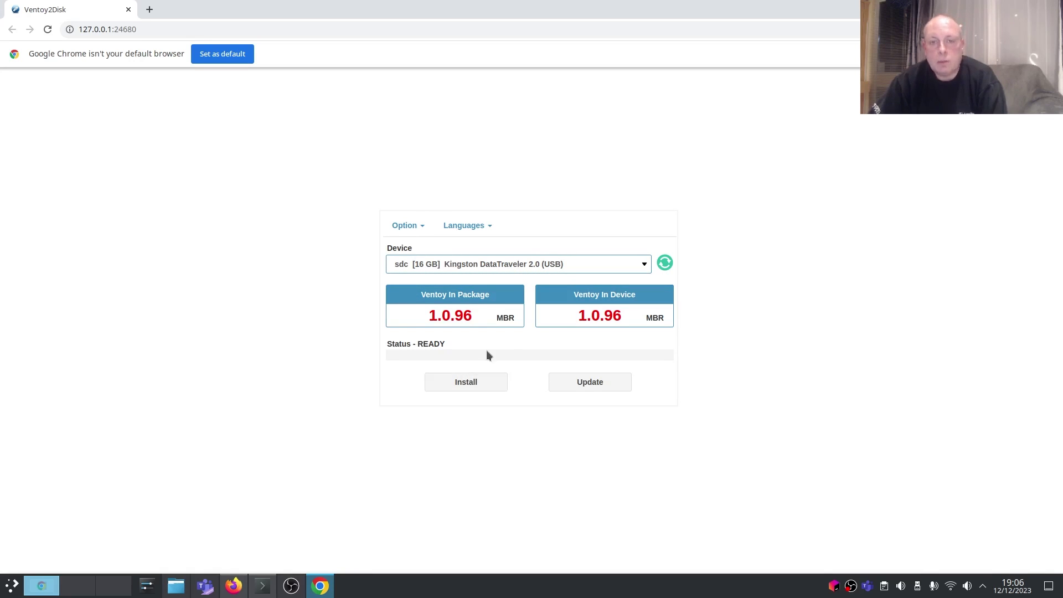
{"action": "left_click", "coordinate": [425, 236]}
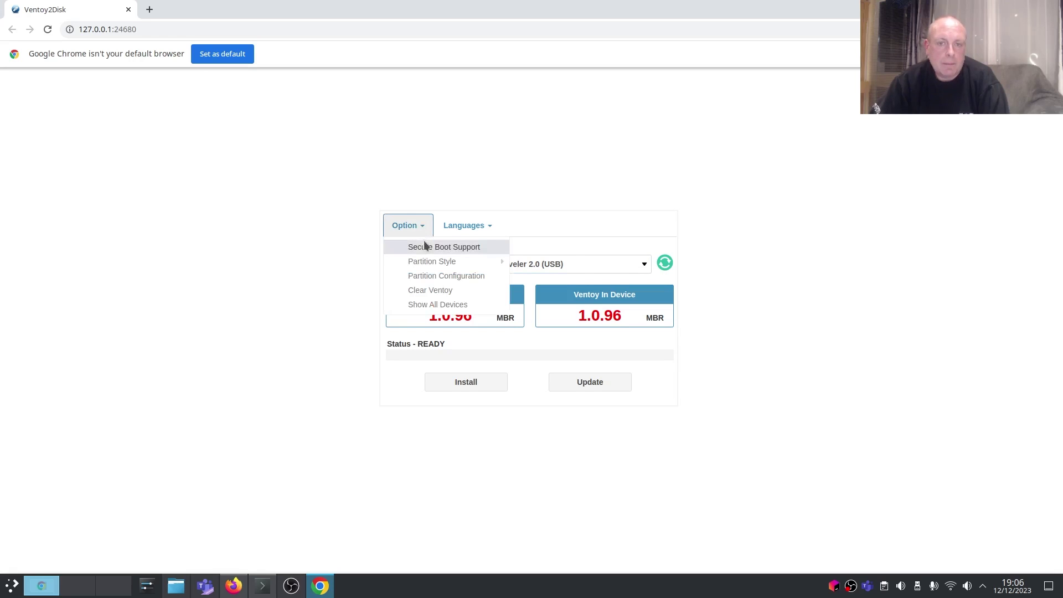
{"action": "left_click", "coordinate": [425, 248]}
{"action": "left_click", "coordinate": [418, 229]}
{"action": "left_click", "coordinate": [424, 248]}
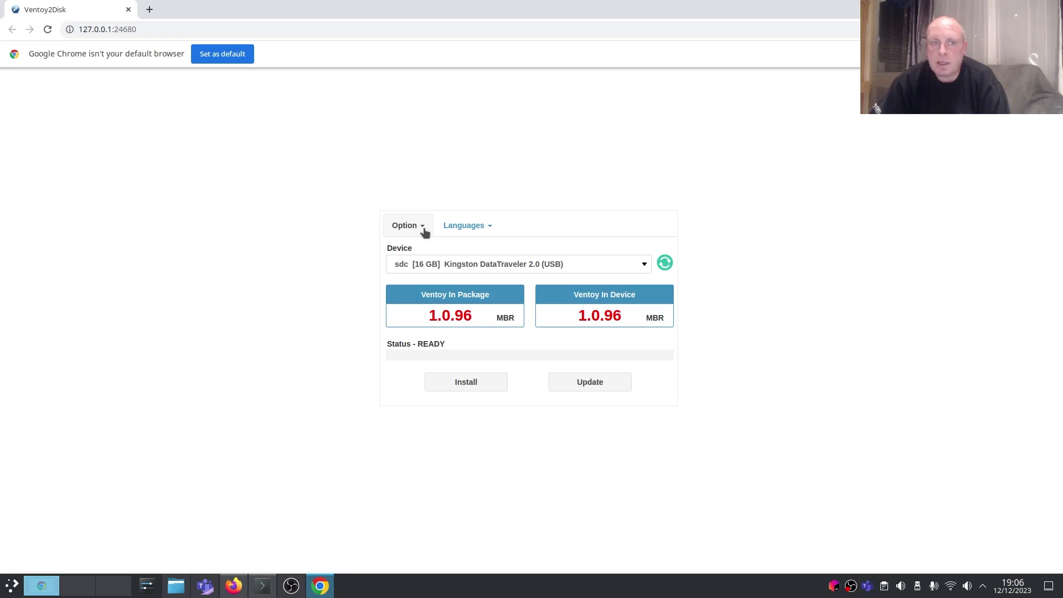
{"action": "left_click", "coordinate": [423, 230]}
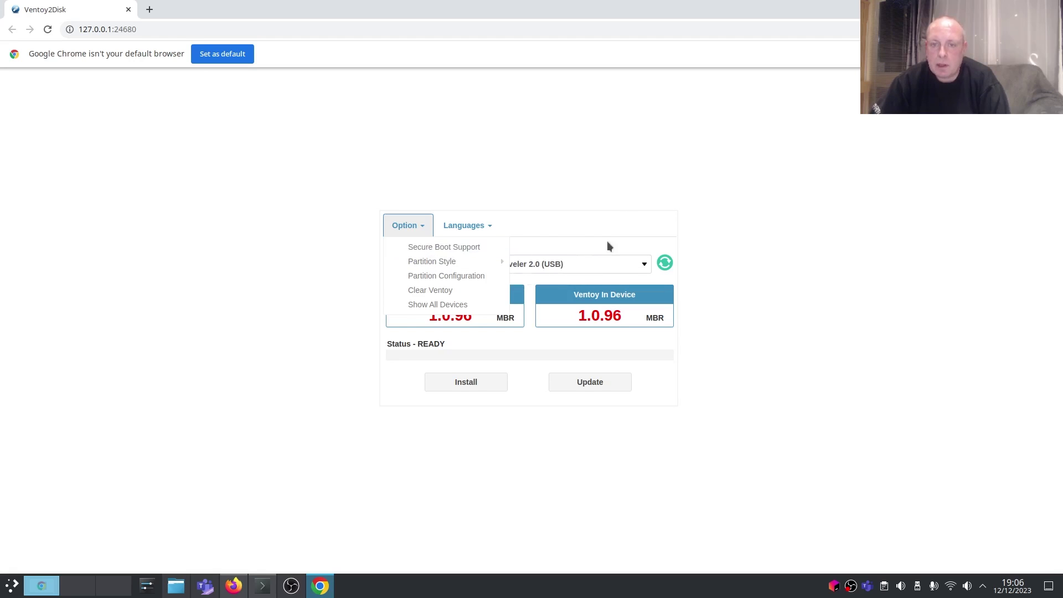
{"action": "left_click", "coordinate": [654, 176]}
{"action": "left_click", "coordinate": [494, 232]}
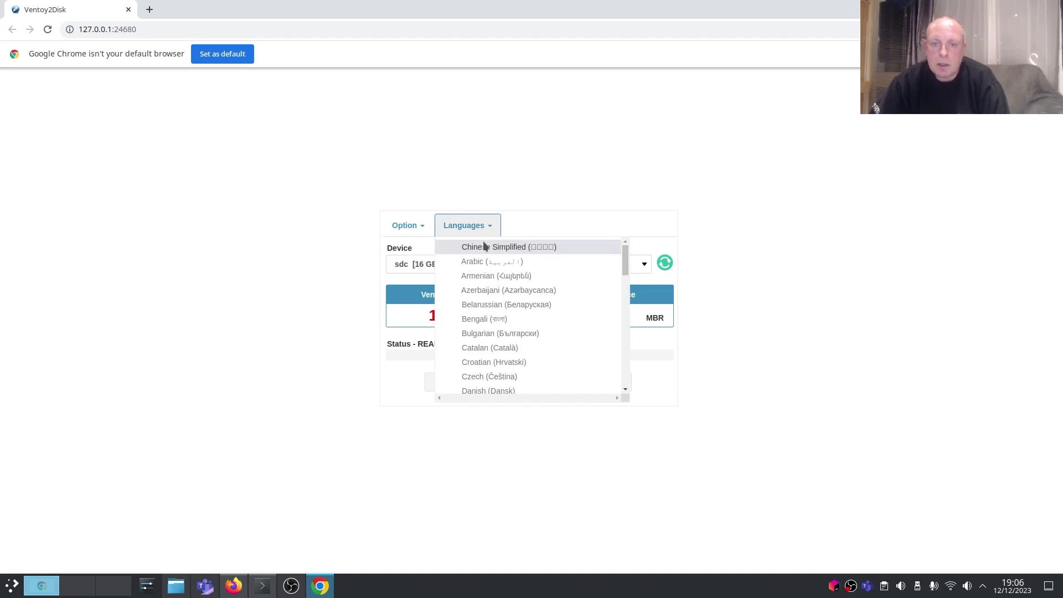
{"action": "left_click", "coordinate": [685, 189]}
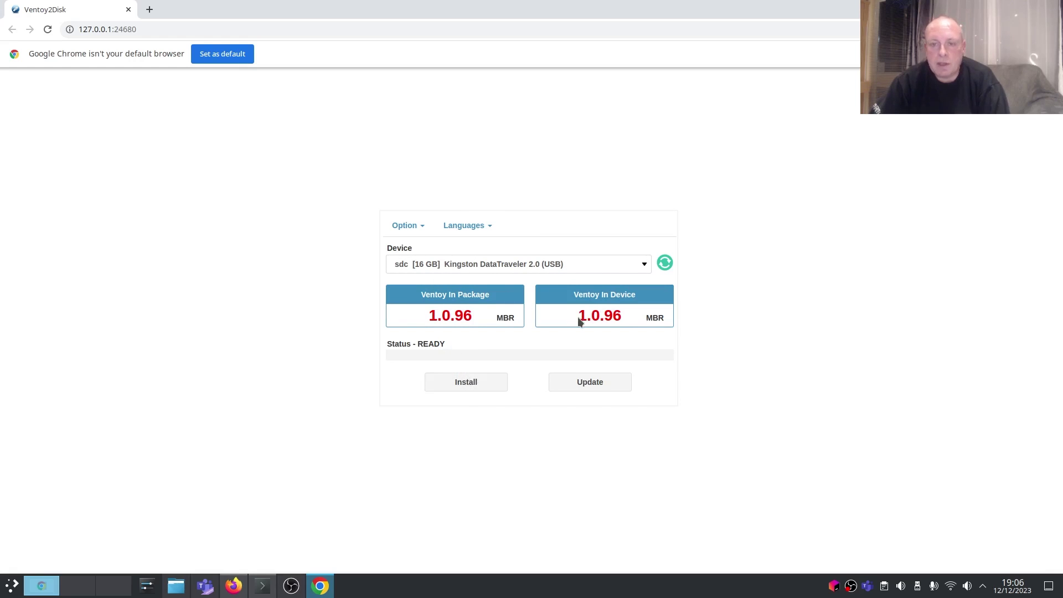
Install Ventoy 1.0.96 onto the 16 GB Kingston drive, accepting both format warnings and the success notice.
{"action": "left_click", "coordinate": [477, 387]}
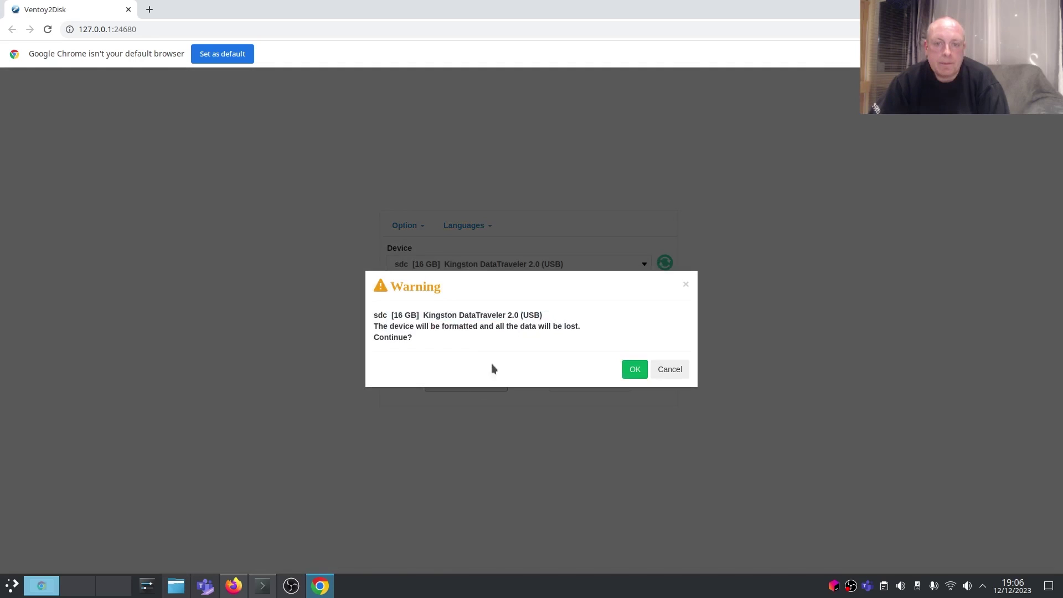
{"action": "left_click", "coordinate": [636, 371]}
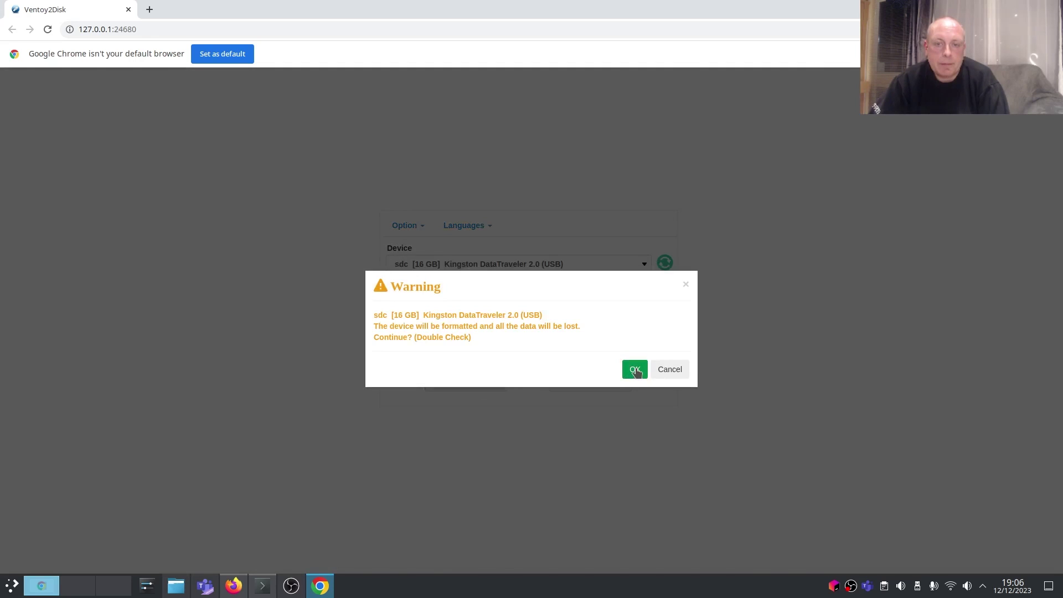
{"action": "left_click", "coordinate": [636, 370]}
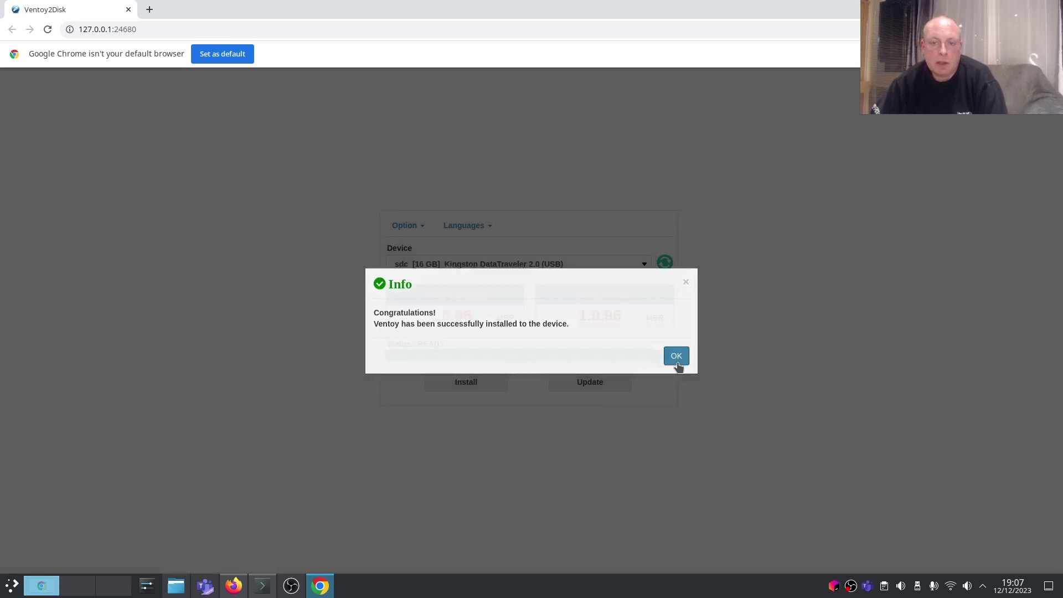
{"action": "left_click", "coordinate": [676, 359]}
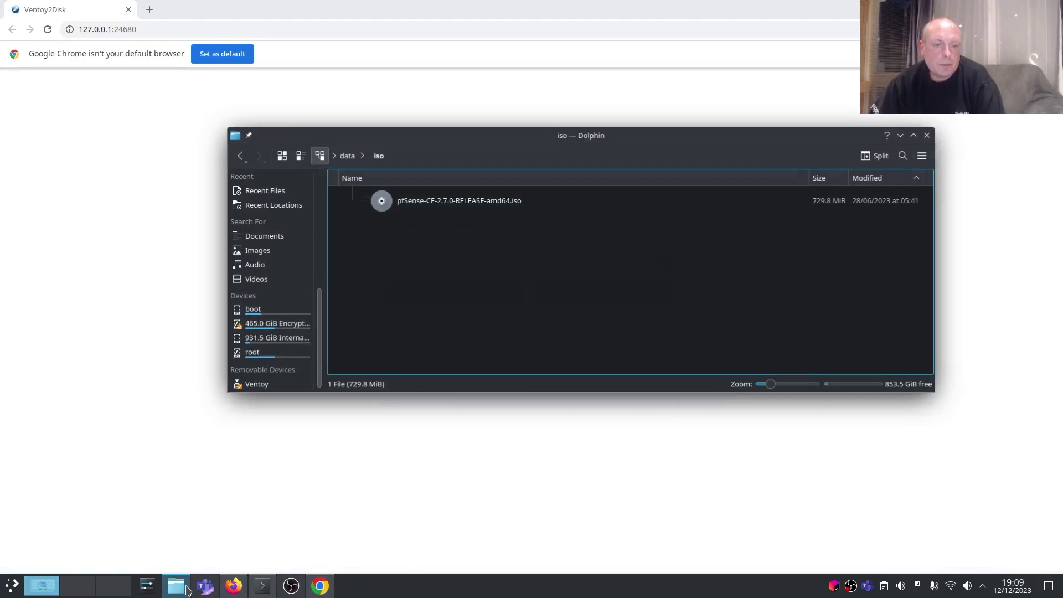
Copy the pfSense-CE-2.7.0 and Win11_23H2 ISOs from the iso folder onto the Ventoy drive.
{"action": "left_click", "coordinate": [176, 586]}
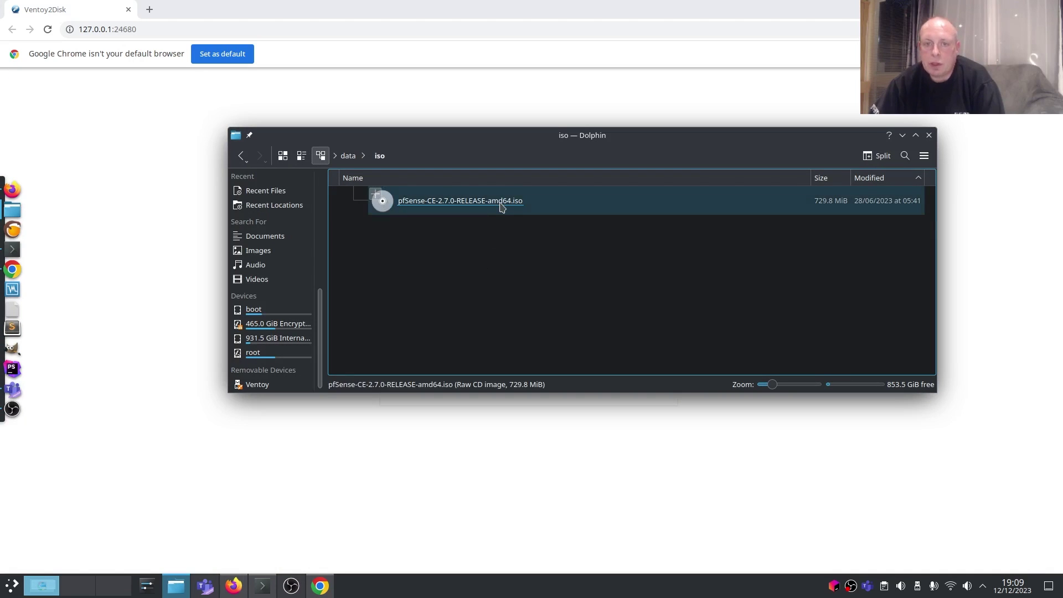
{"action": "right_click", "coordinate": [480, 201]}
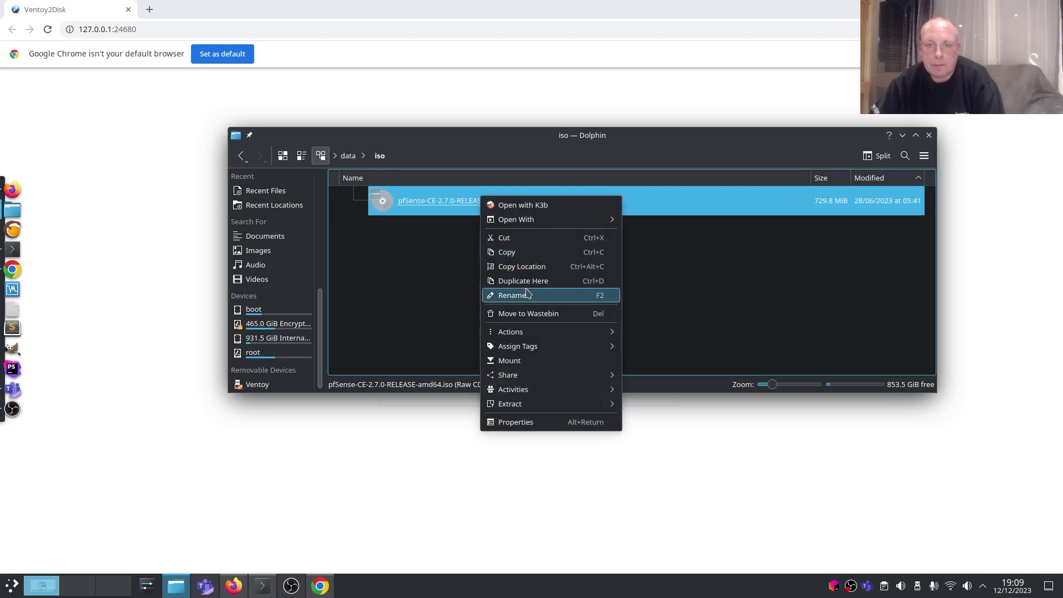
{"action": "left_click", "coordinate": [539, 252]}
{"action": "left_click", "coordinate": [279, 386]}
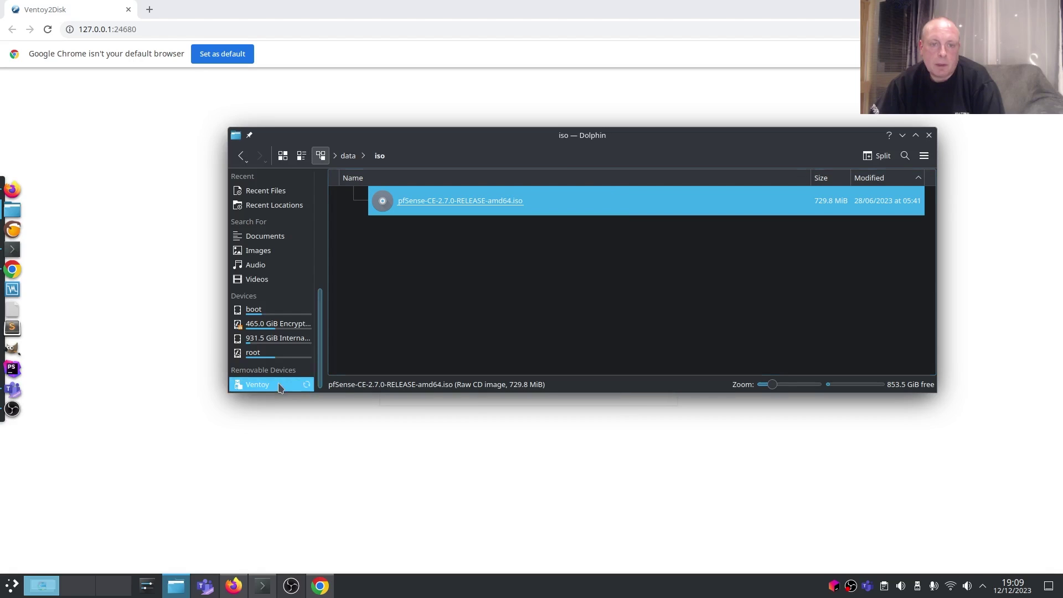
{"action": "right_click", "coordinate": [439, 252]}
{"action": "left_click", "coordinate": [499, 293]}
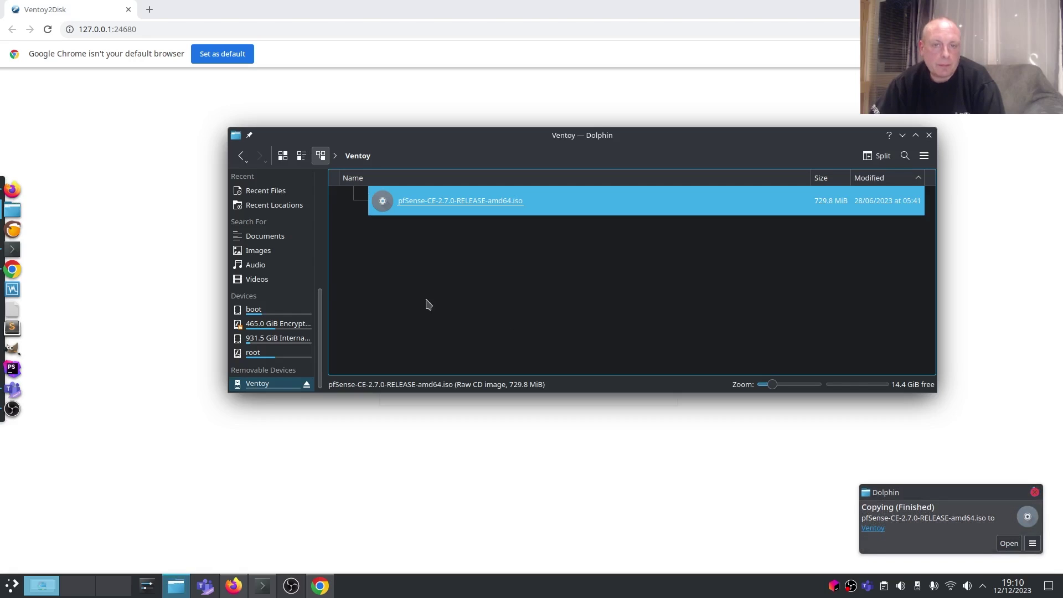
{"action": "right_click", "coordinate": [523, 270]}
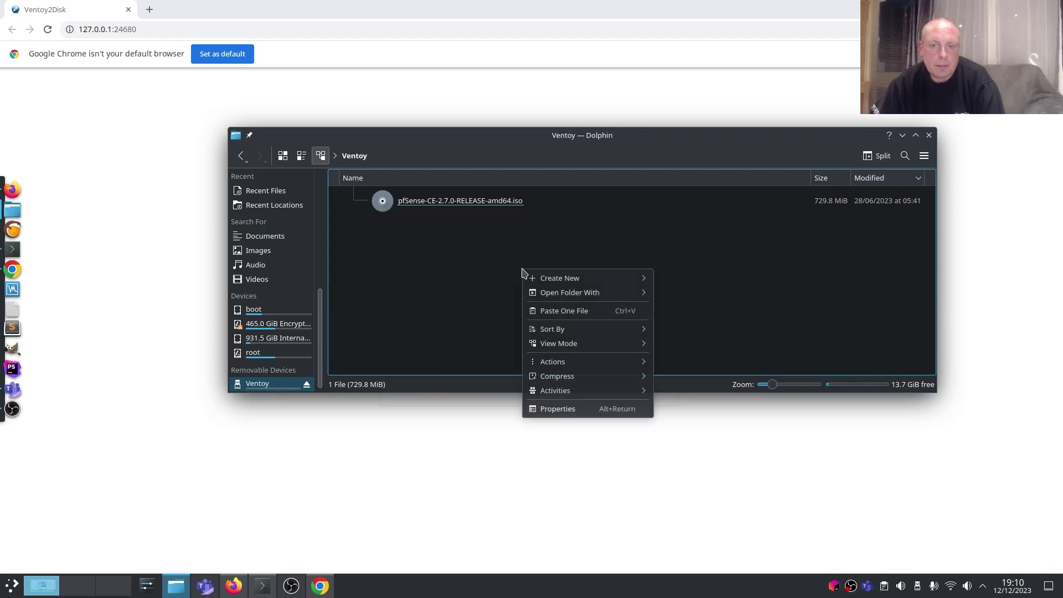
{"action": "left_click", "coordinate": [574, 317]}
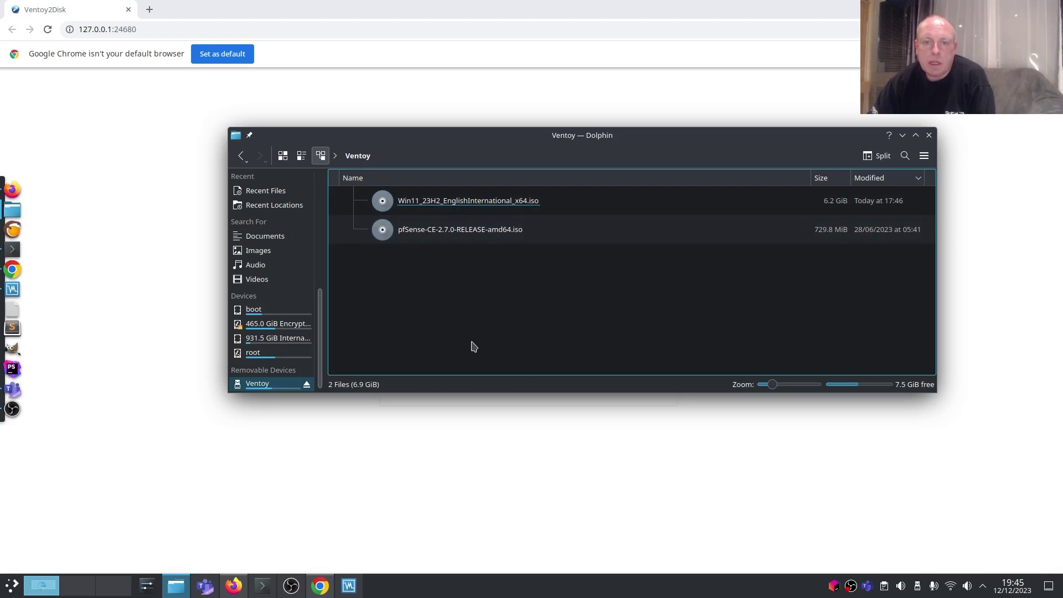
Eject the Ventoy drive, boot pfSense in the test VM in normal mode, then power it off.
{"action": "left_click", "coordinate": [307, 385]}
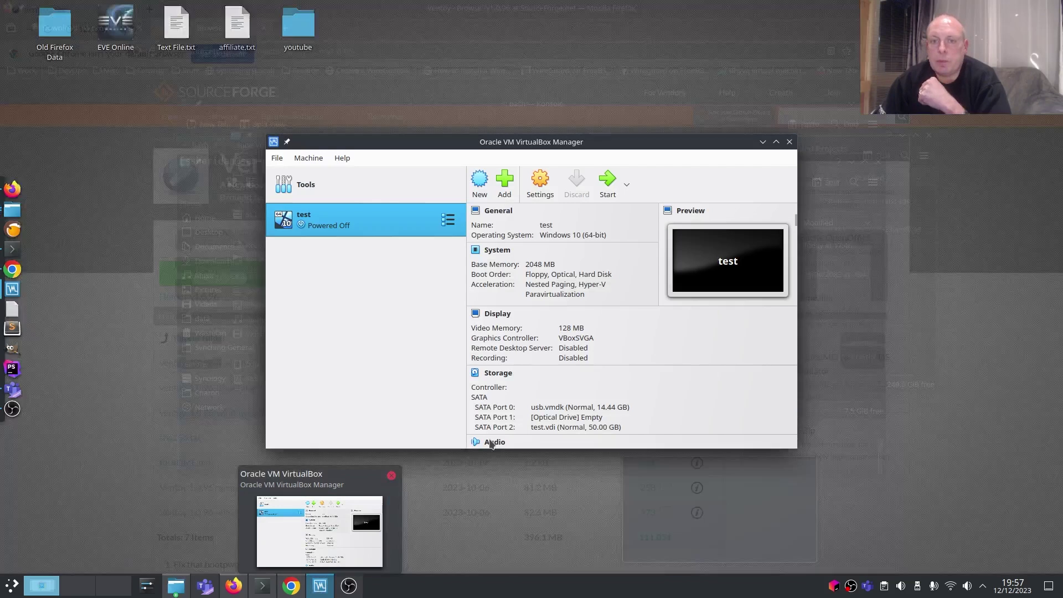
{"action": "left_click", "coordinate": [319, 529]}
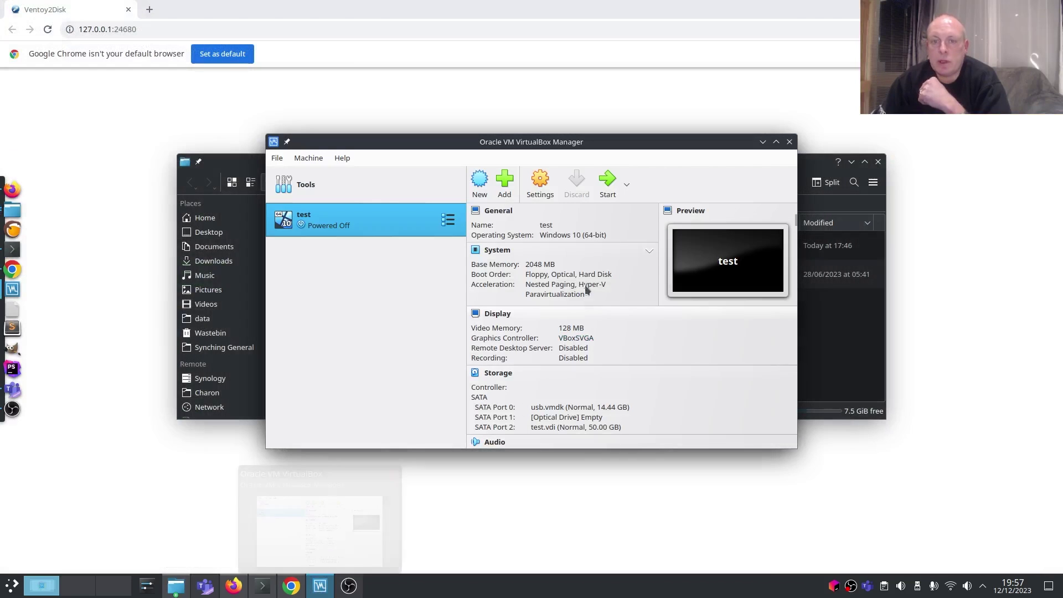
{"action": "left_click", "coordinate": [608, 180]}
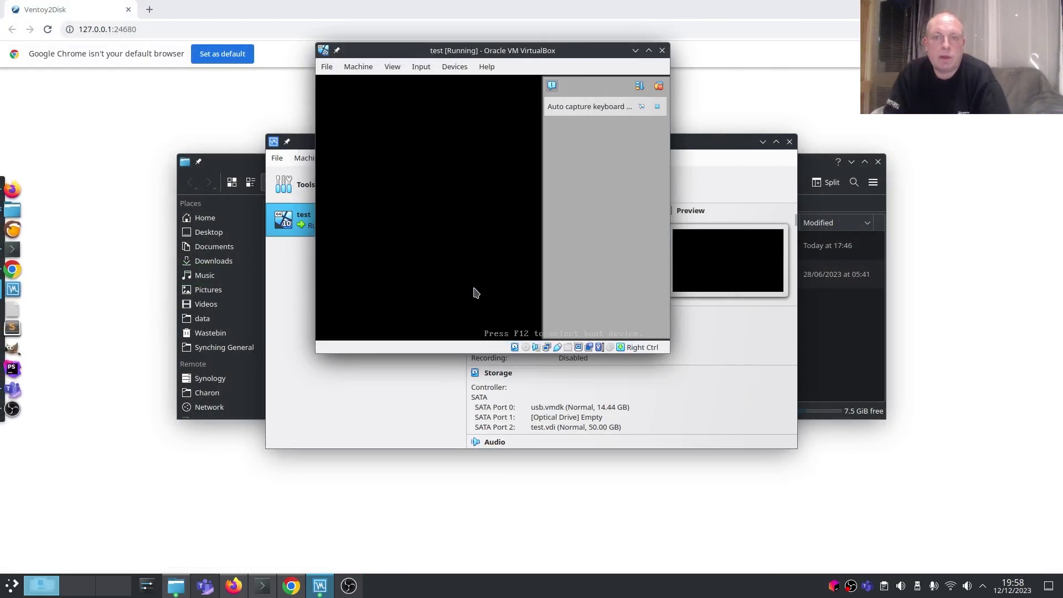
{"action": "left_click", "coordinate": [657, 107]}
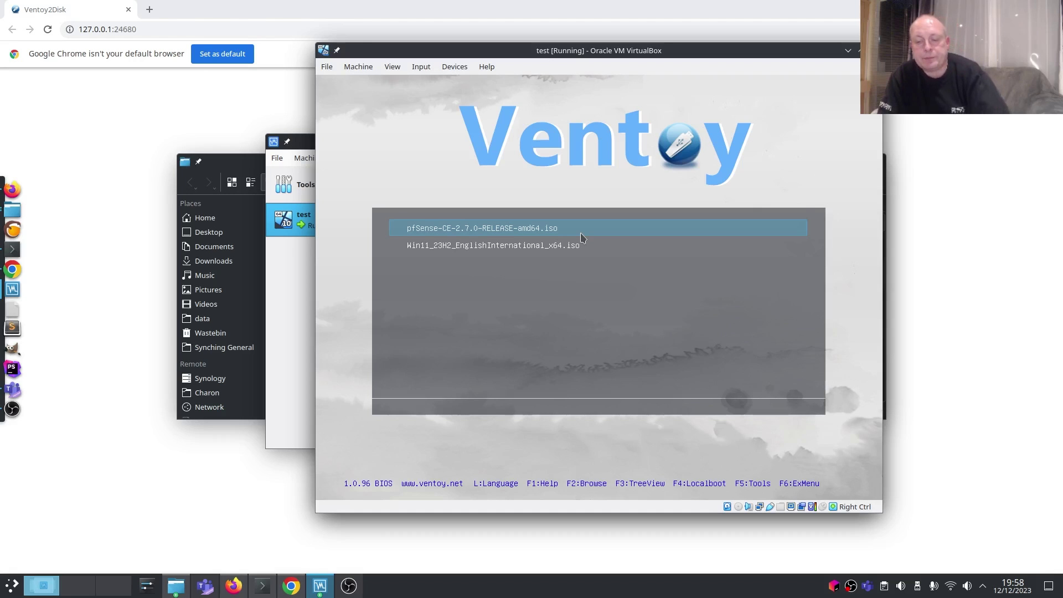
{"action": "key", "text": "Return"}
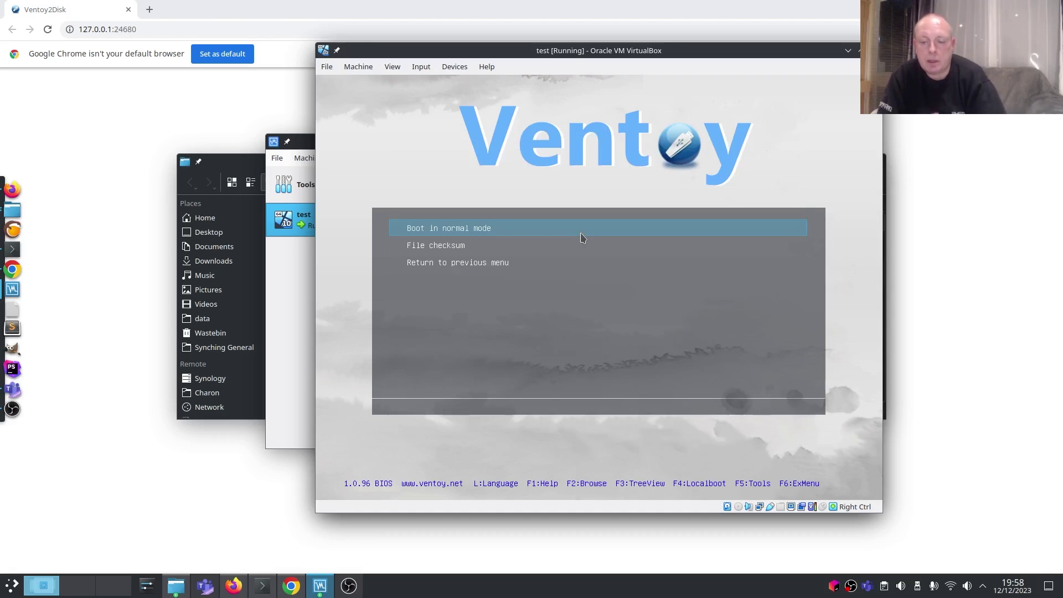
{"action": "key", "text": "Return"}
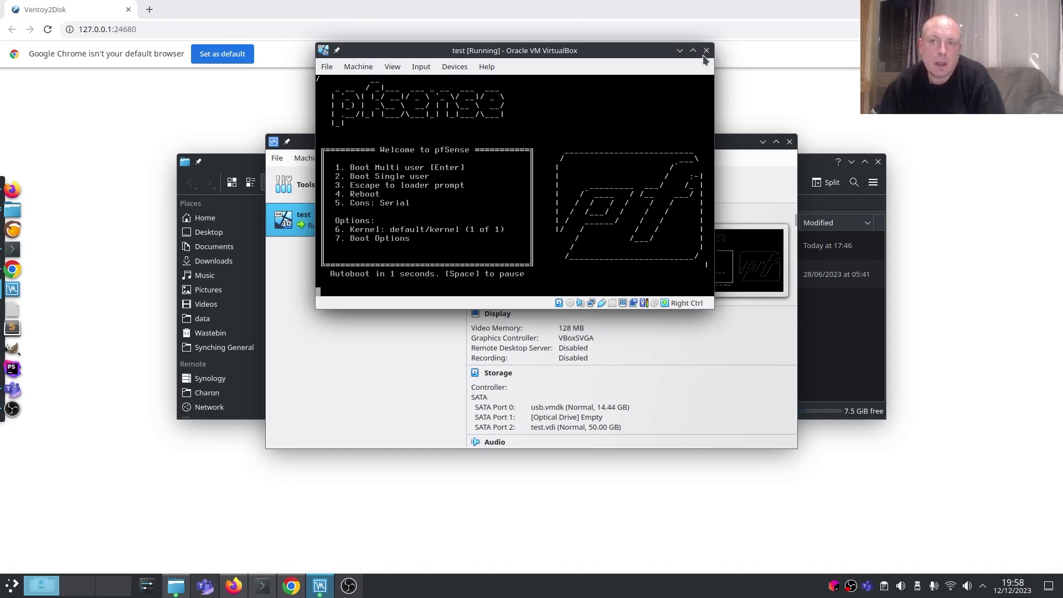
{"action": "left_click", "coordinate": [706, 51]}
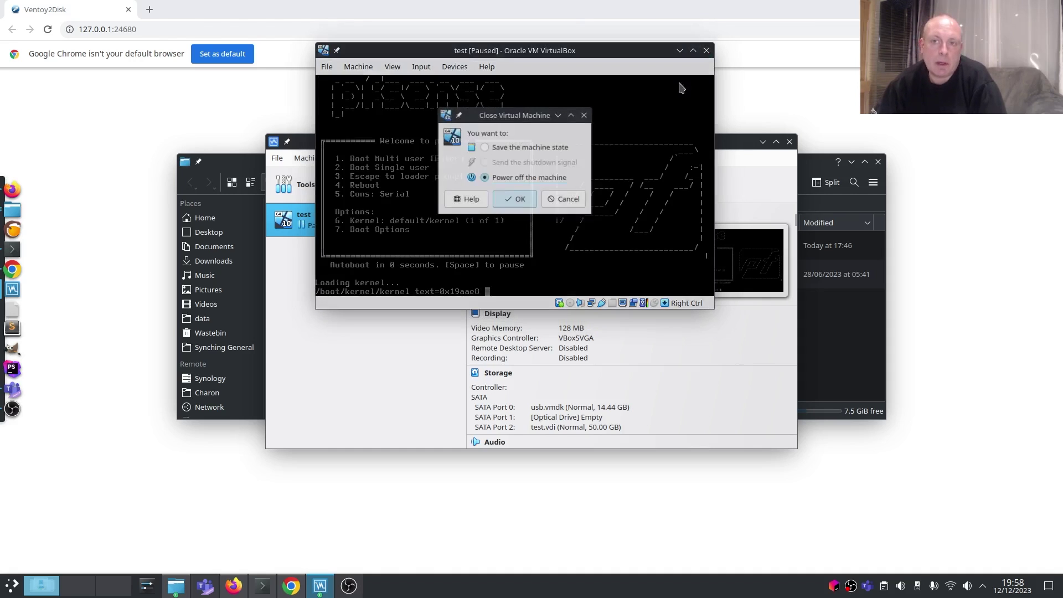
{"action": "left_click", "coordinate": [515, 198]}
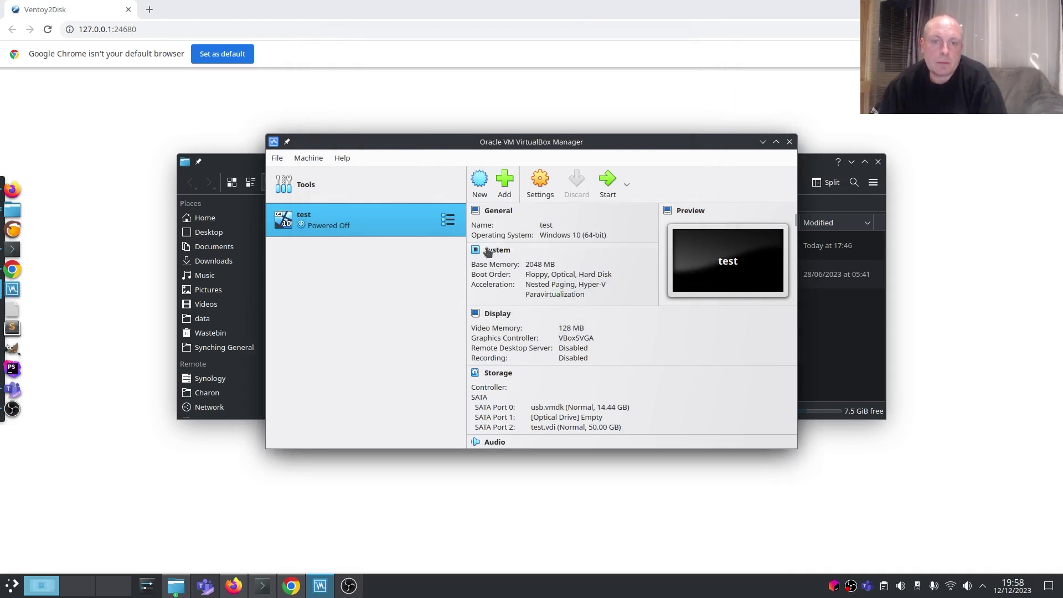
Start the test VM and boot Win11_23H2_EnglishInternational_x64.iso from Ventoy in normal mode.
{"action": "left_click", "coordinate": [604, 184]}
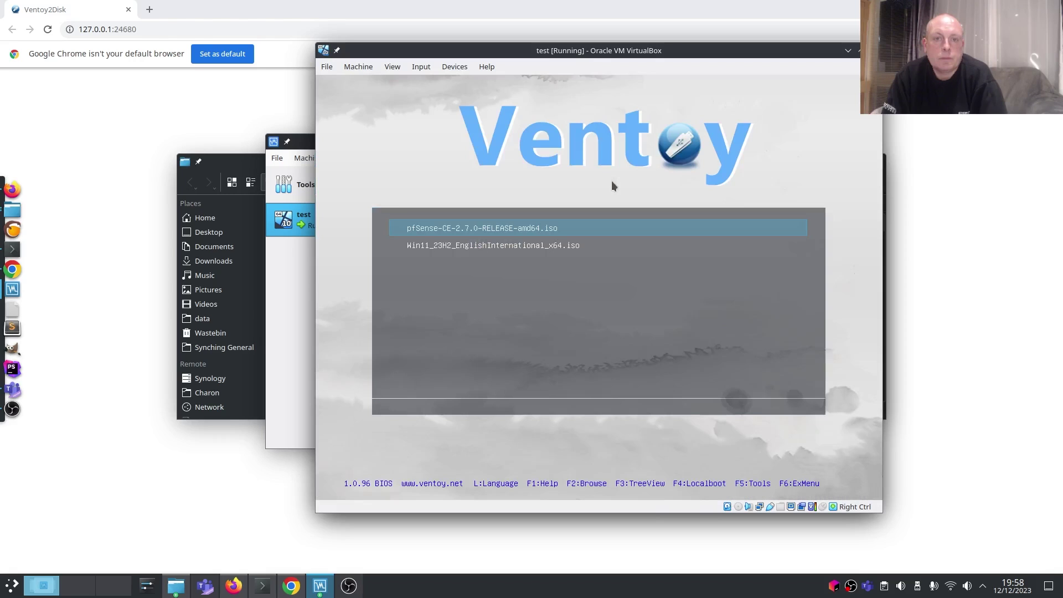
{"action": "key", "text": "Down"}
{"action": "key", "text": "Return"}
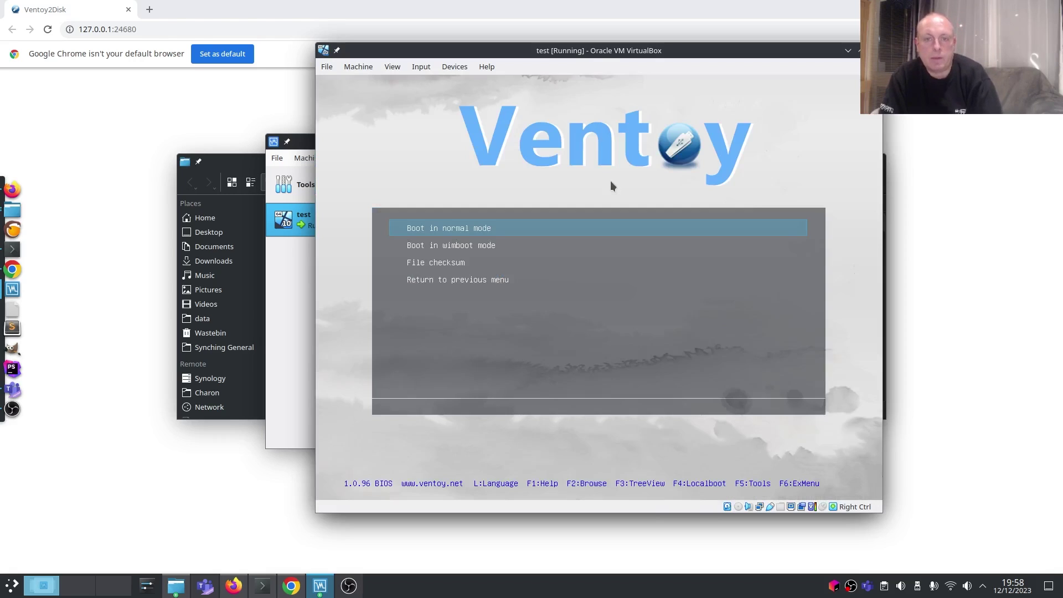
{"action": "key", "text": "Return"}
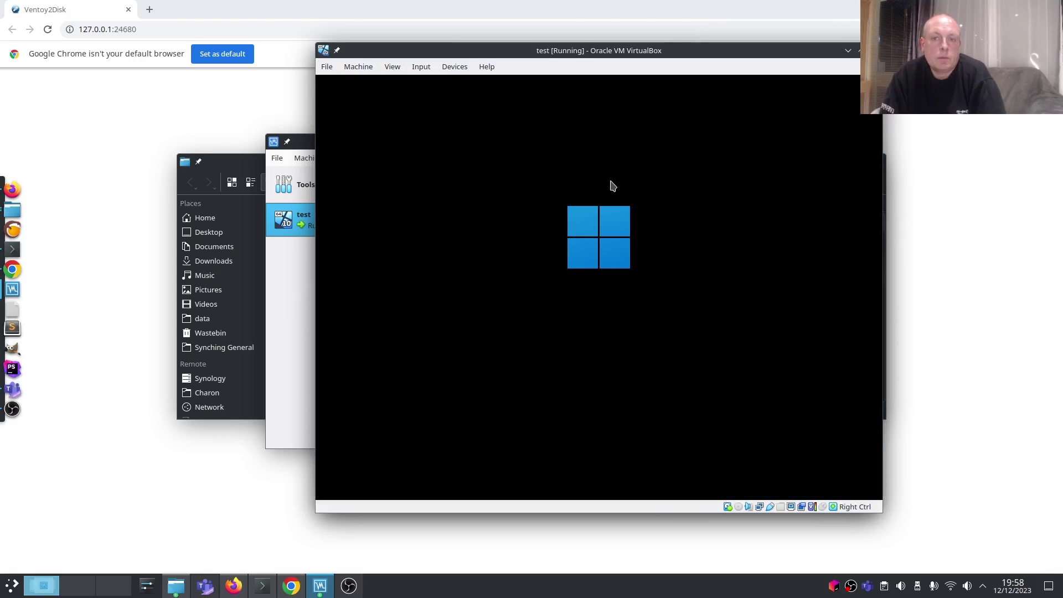